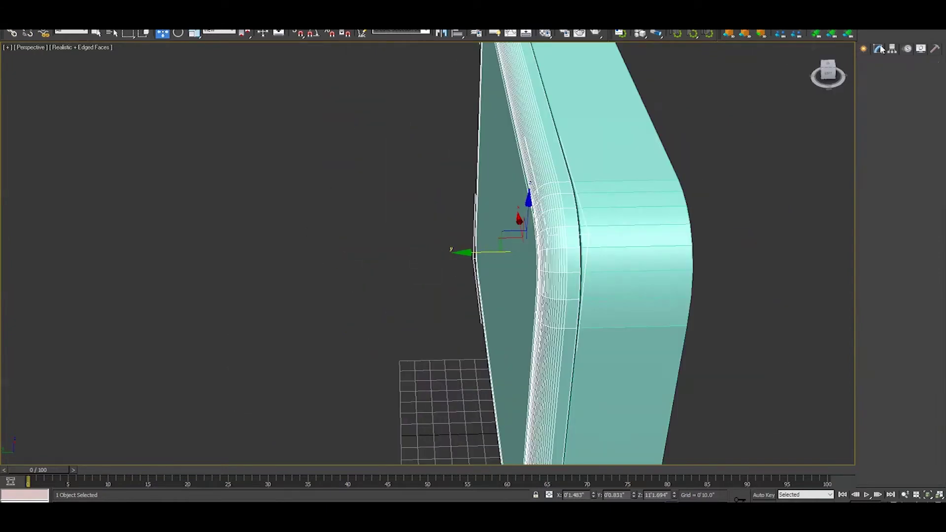
Add an Edit Poly modifier to Line002 and connect a support edge loop across the frame's sides
left_click(880, 49)
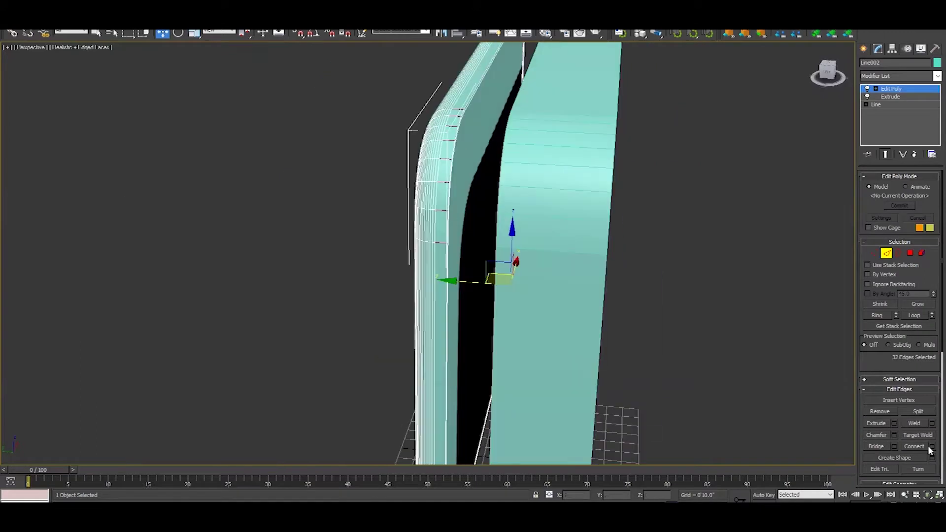
left_click(931, 447)
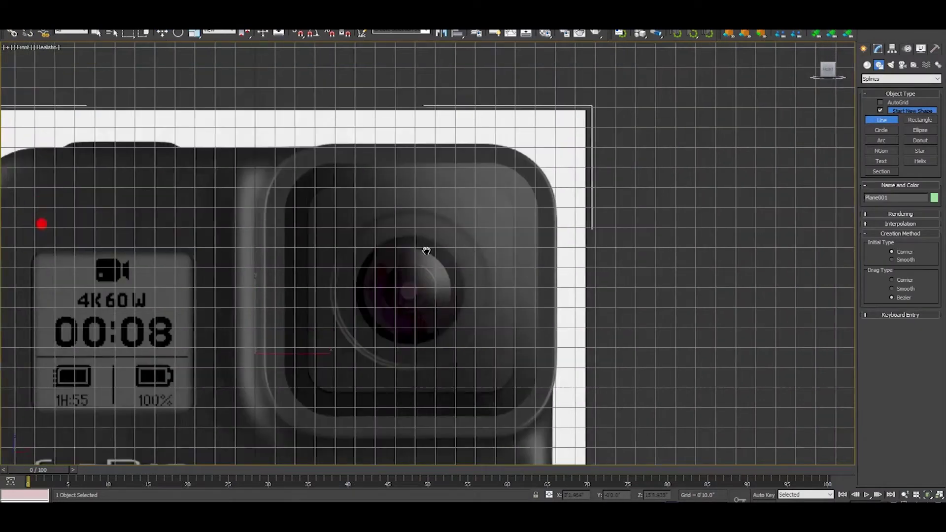
Draw a rectangle over the lens housing in the Front view and size it to fit
left_click(917, 120)
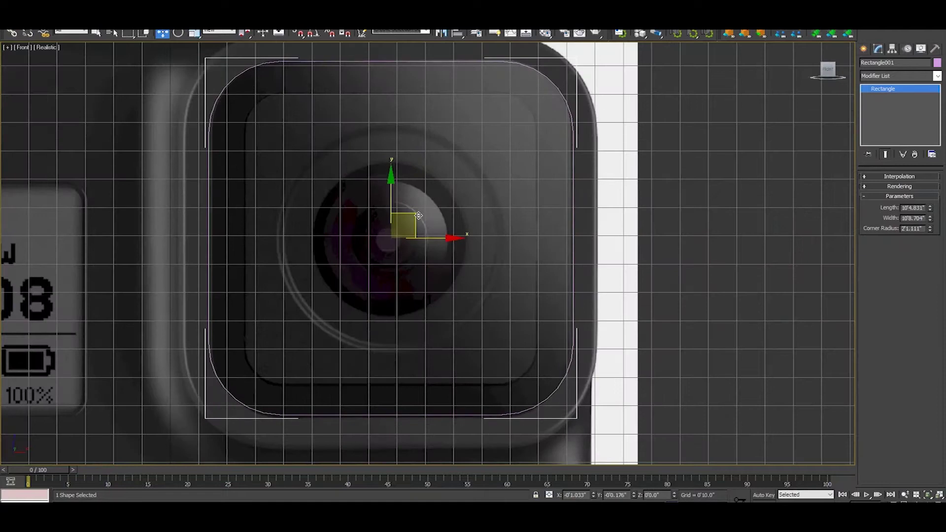
left_click_drag(931, 226, 929, 207)
scroll(408, 204, "down", 2)
scroll(748, 146, "up", 2)
scroll(748, 146, "up", 1)
left_click(899, 176)
left_click(903, 219)
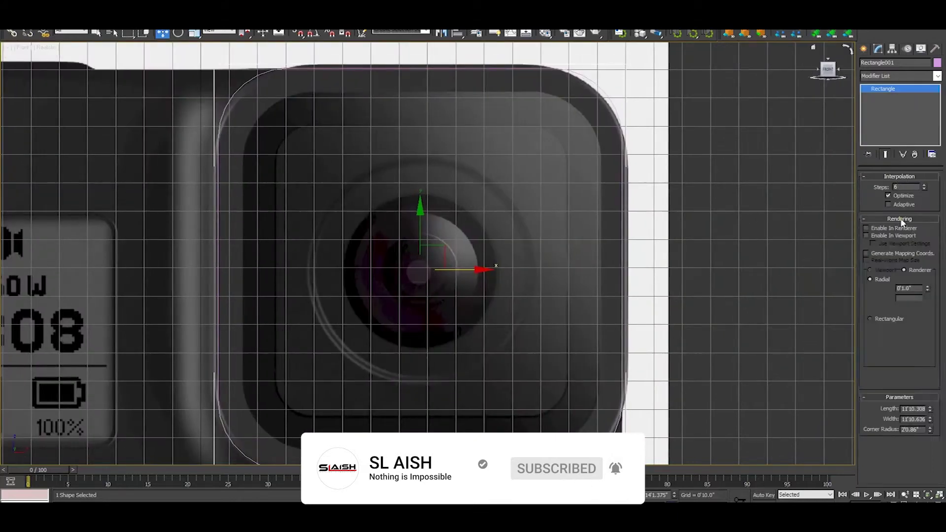
Convert the lens rectangle to an Editable Spline
right_click(883, 89)
right_click(620, 183)
left_click(754, 277)
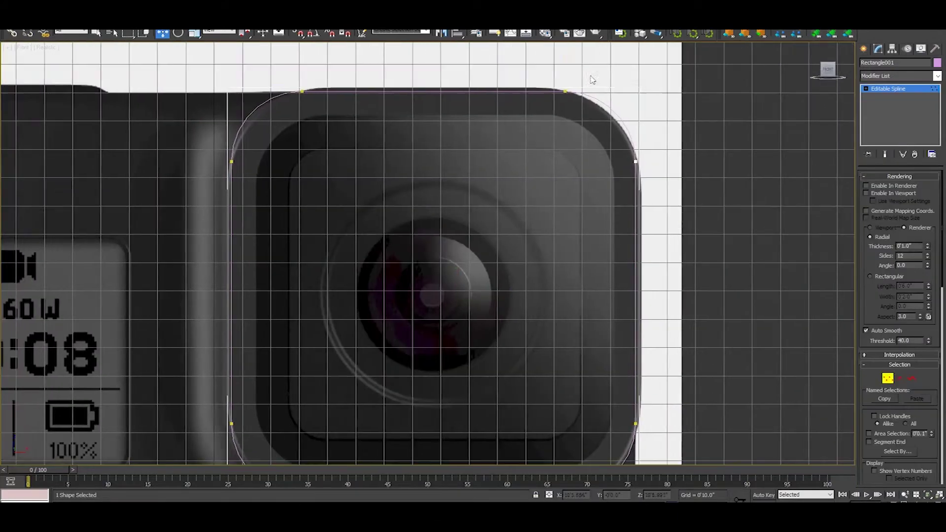
scroll(592, 80, "up", 2)
Move the upper-right and left outline vertices onto the housing edge in the reference
left_click(636, 161)
scroll(606, 157, "down", 2)
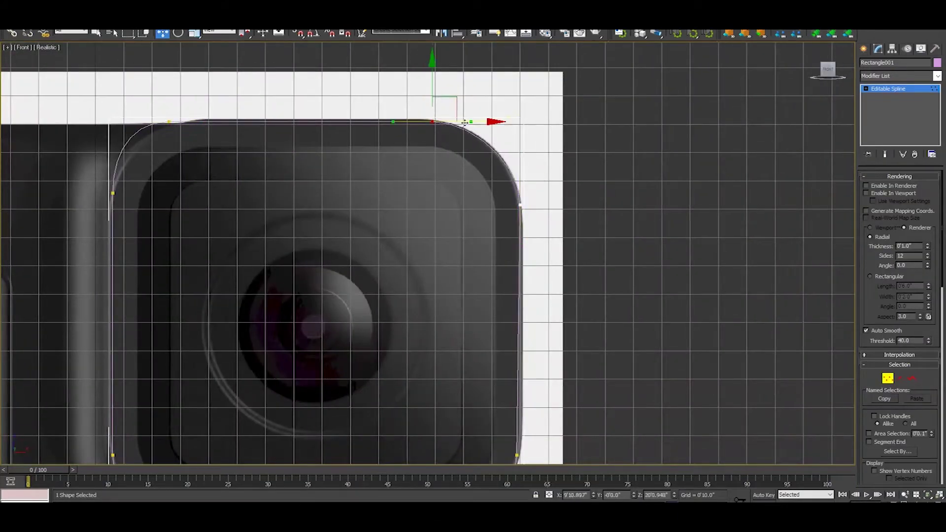
middle_click_drag(465, 123, 493, 147)
left_click(523, 211)
middle_click_drag(523, 211, 443, 197)
left_click(443, 264)
left_click(328, 316)
left_click(286, 211)
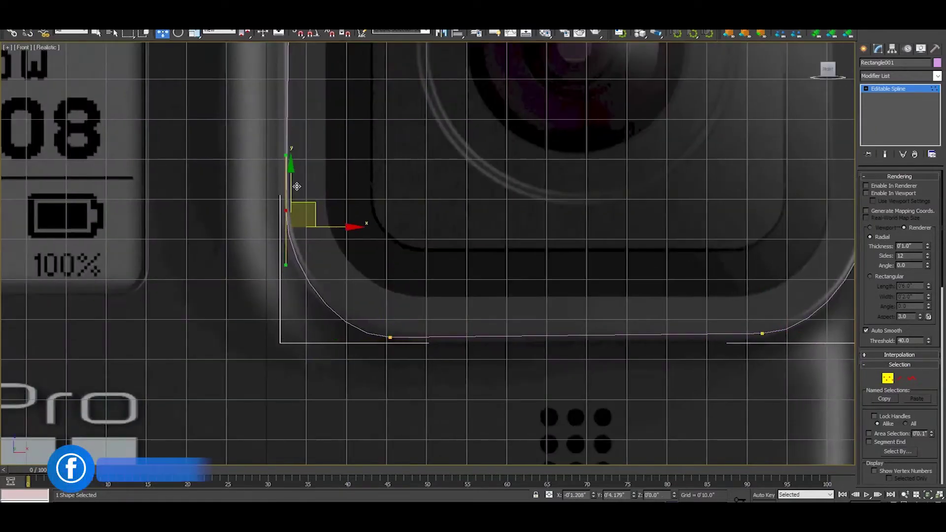
Align the upper-left, top-right and lower-right vertices with the housing reference
middle_click_drag(296, 186, 276, 245)
left_click(316, 296)
middle_click_drag(436, 172, 221, 218)
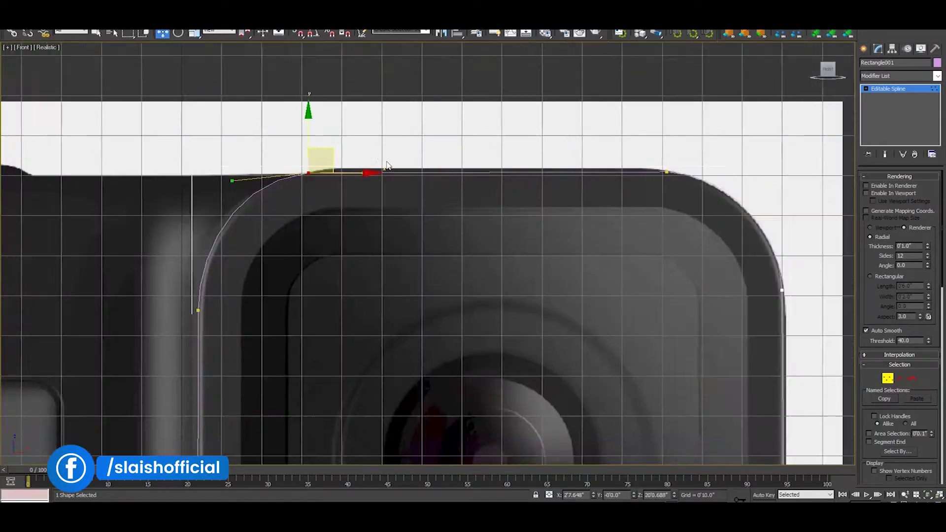
left_click(561, 242)
scroll(560, 198, "down", 5)
scroll(593, 276, "up", 5)
left_click(595, 257)
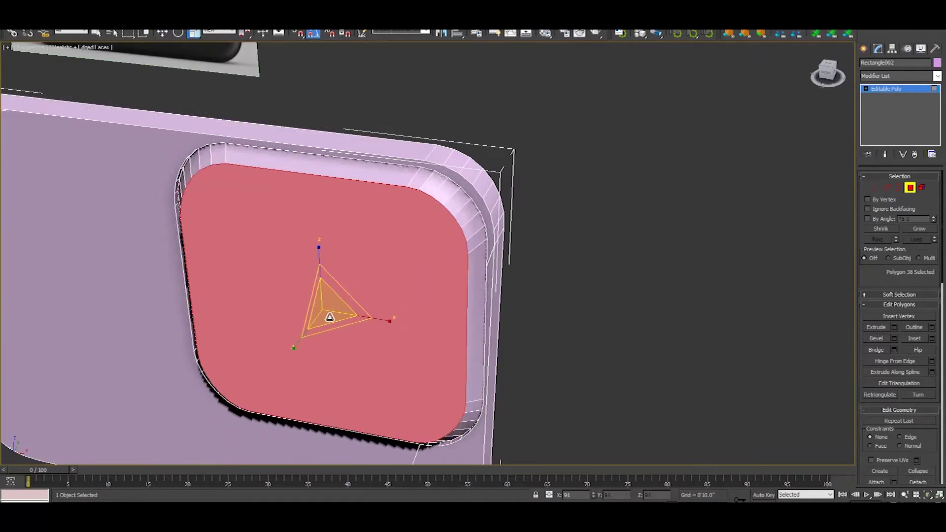
Position Rectangle003 against the body and start a Boolean union with the camera body
scroll(365, 308, "down", 5)
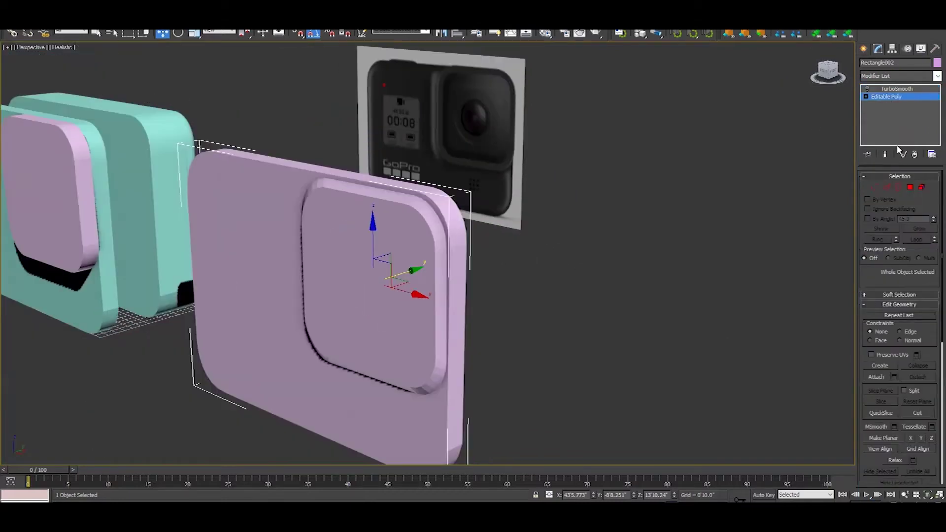
right_click(872, 88)
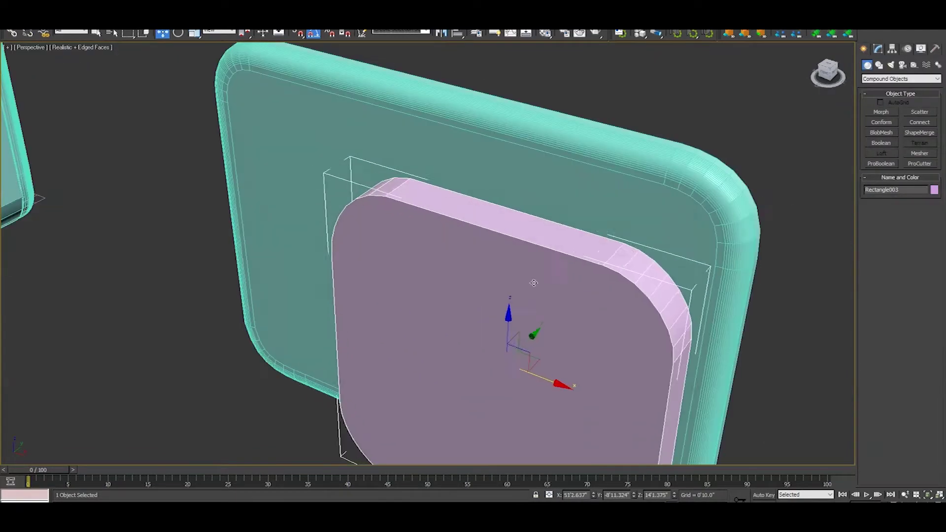
mouse_move(534, 283)
middle_mouse_down("alt")
mouse_move(651, 272)
mouse_move(602, 282)
middle_mouse_up("alt")
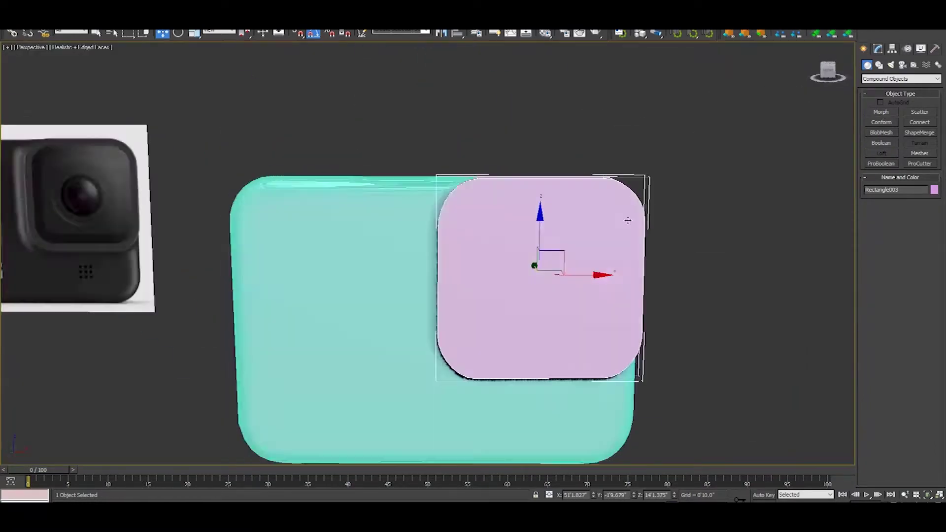
left_click(881, 143)
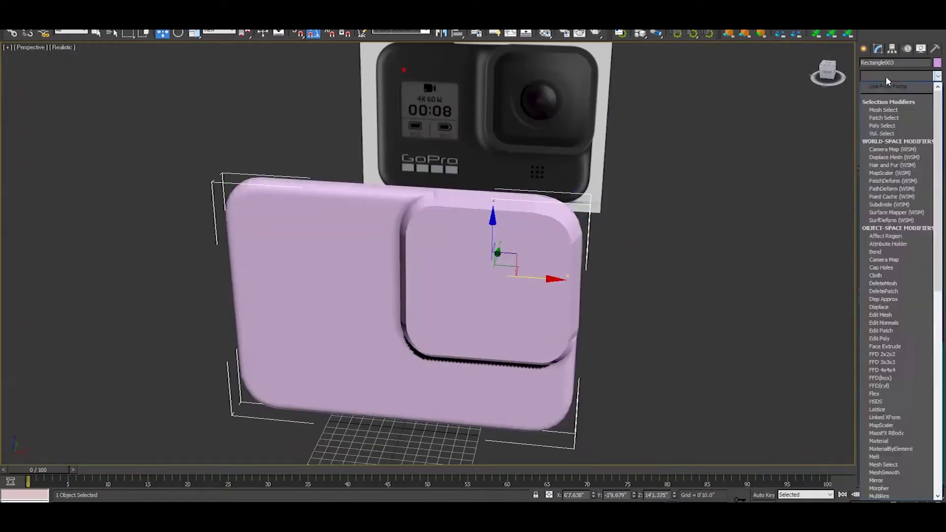
Chamfer the lens housing edges in Edge mode and inspect the smoothed result
left_click(886, 187)
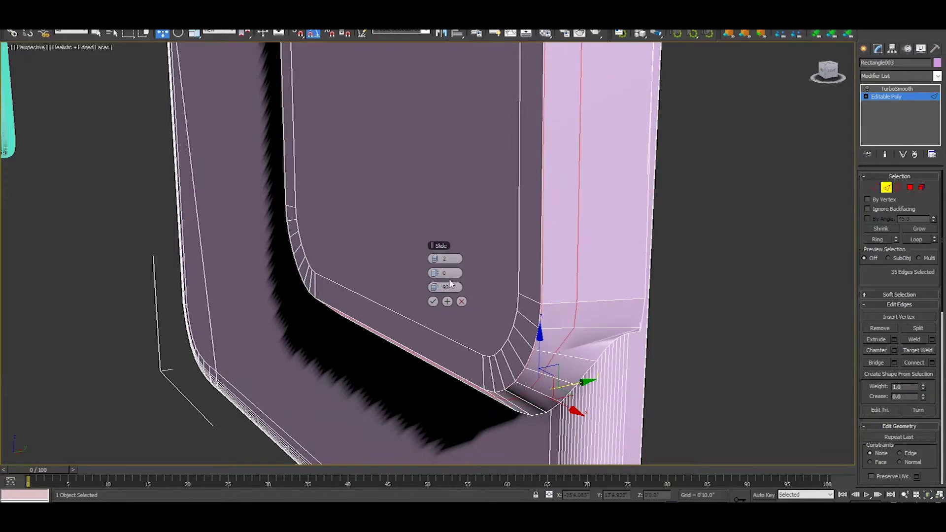
left_click(433, 302)
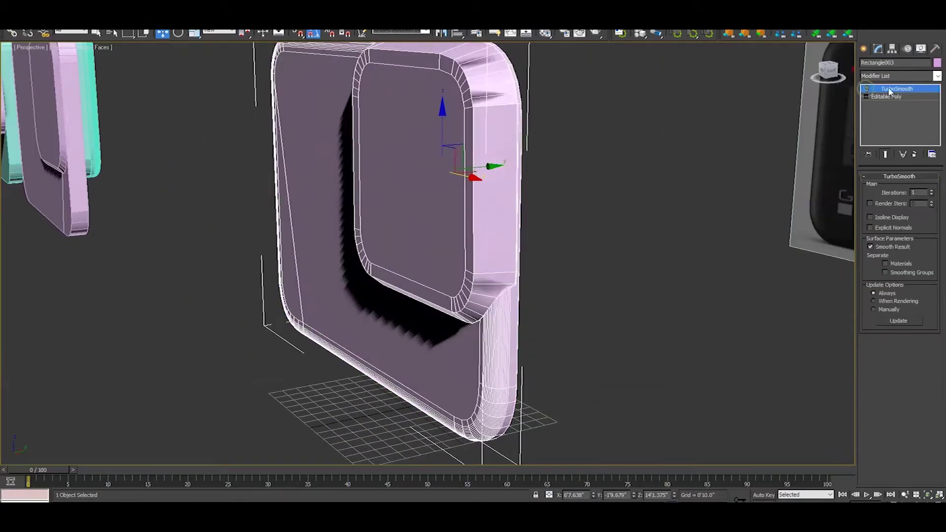
left_click(867, 92)
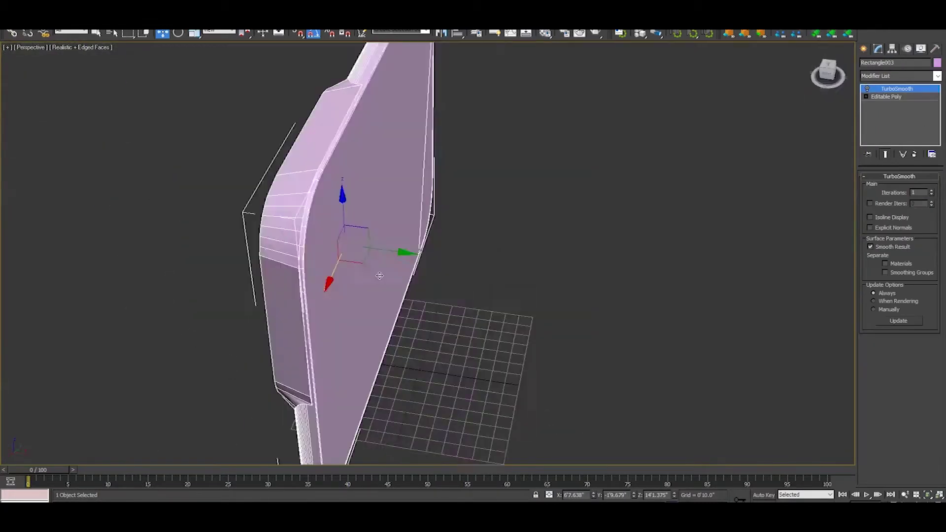
middle_click_drag(379, 276, 483, 344, "alt")
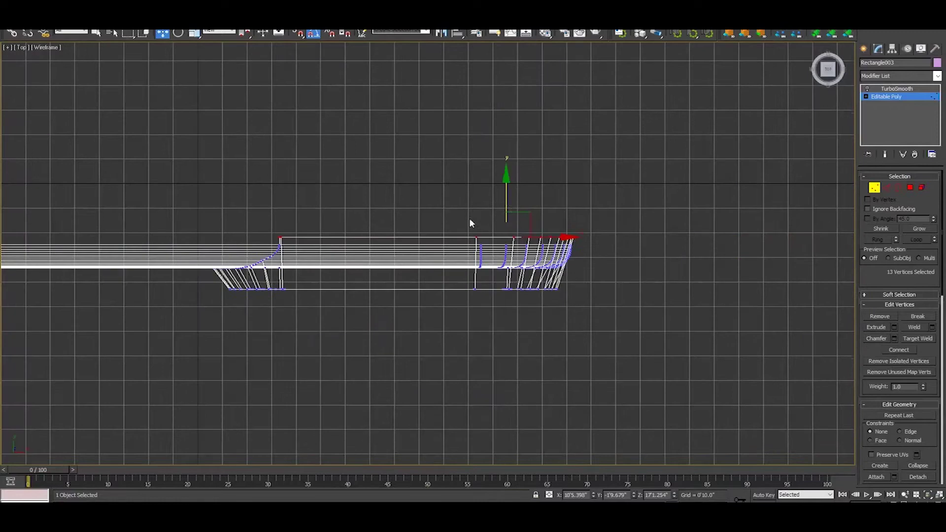
scroll(469, 223, "up", 4)
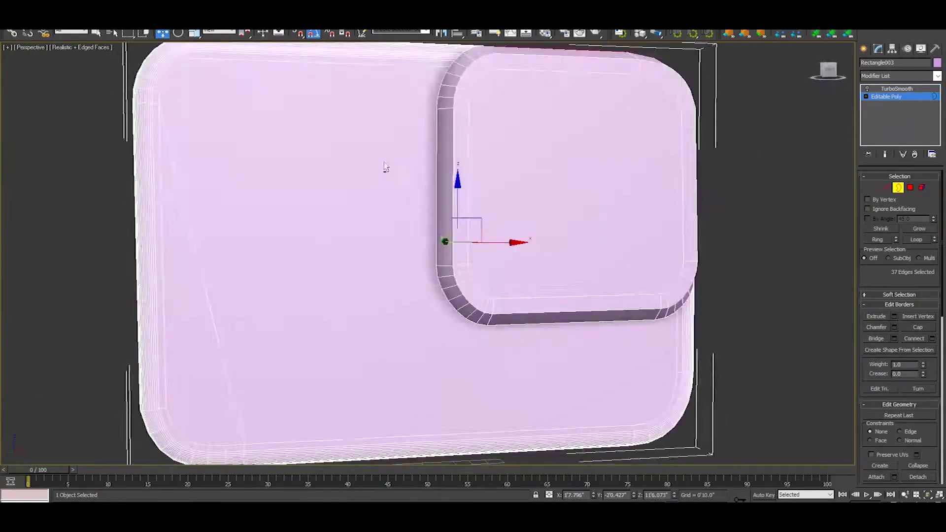
Add a Subdivide modifier to the body from the Modifier List
left_click(937, 75)
scroll(901, 295, "down", 2)
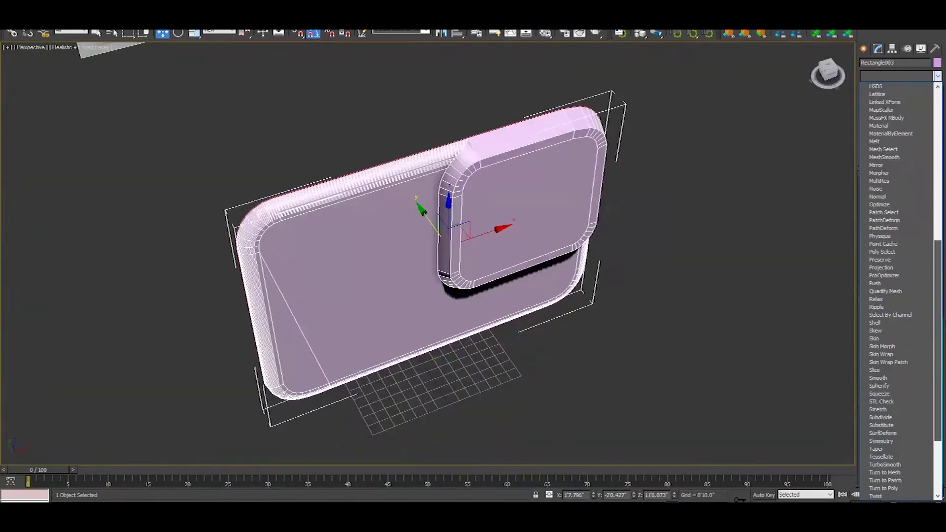
left_click(898, 97)
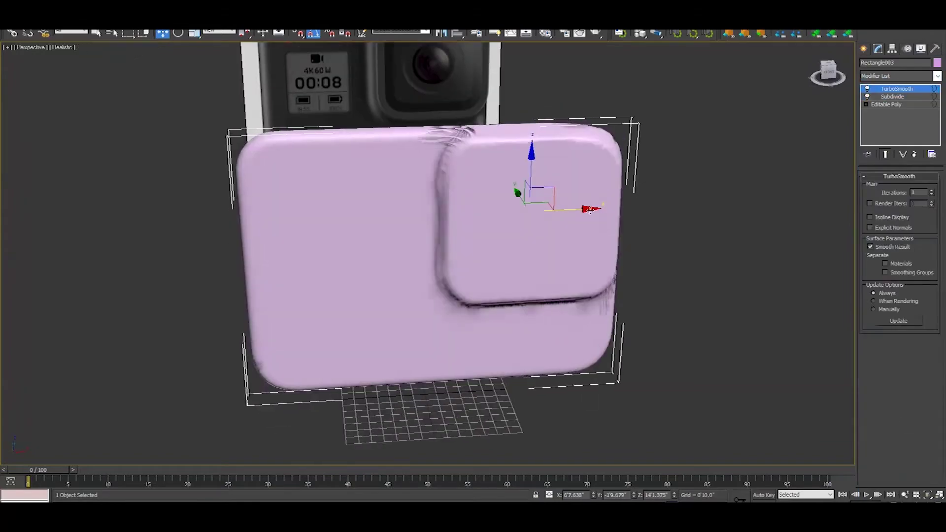
right_click(898, 97)
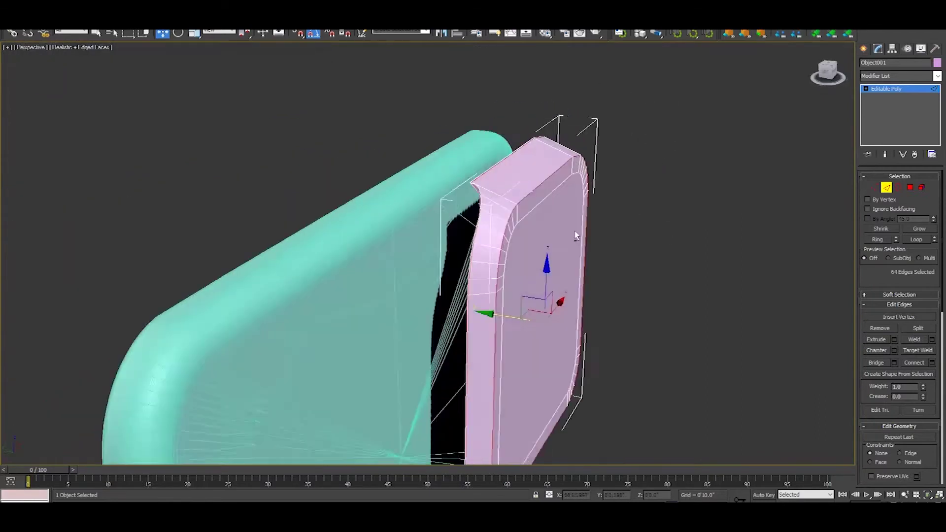
Add TurboSmooth to the housing and switch to polygon selection with edged faces in wireframe
left_click(905, 361)
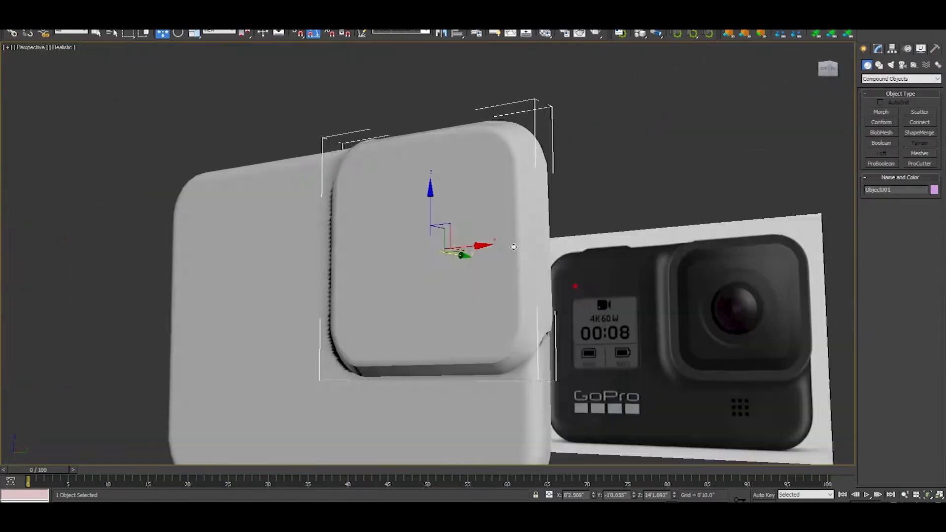
key("F4")
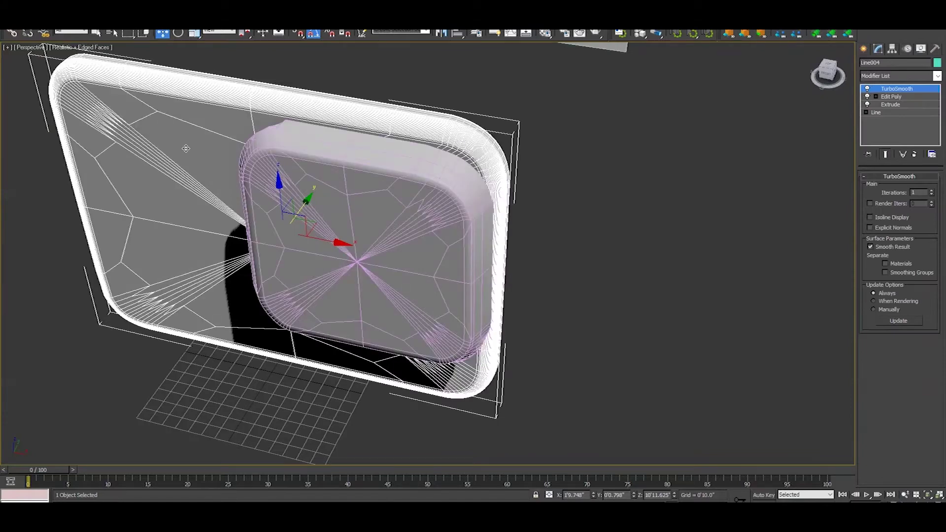
left_click(910, 188)
key("alt+w")
key("alt+w")
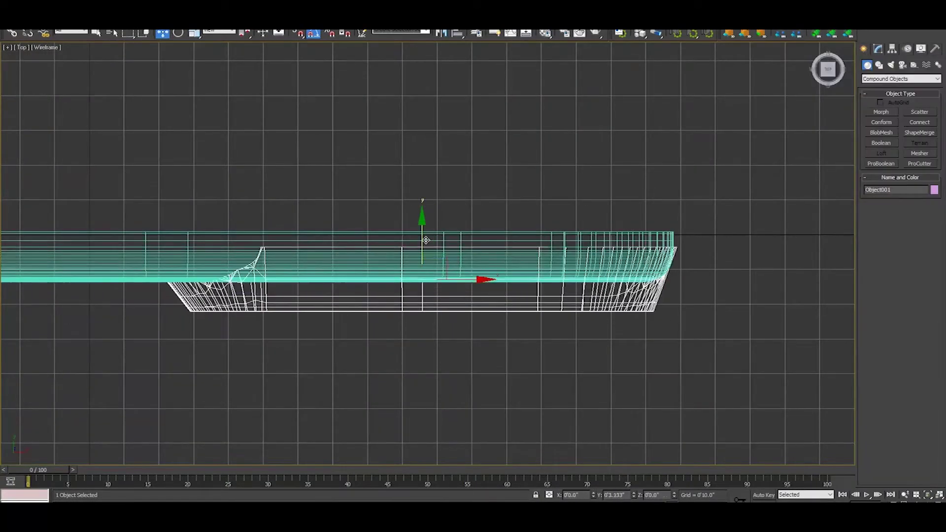
scroll(699, 254, "up", 3)
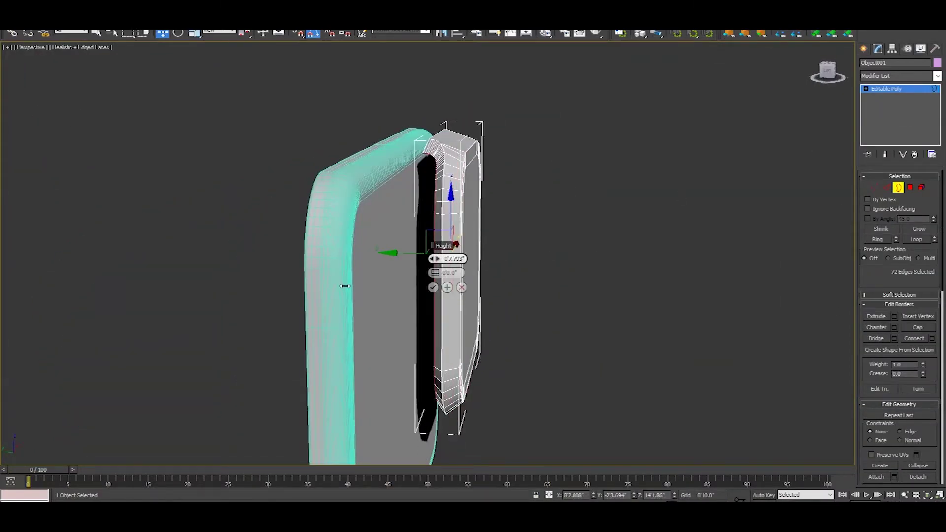
Select the vertices at the frame's bottom corners in the front view
middle_click_drag(345, 286, 424, 277, "alt")
middle_click_drag(441, 243, 383, 247, "alt")
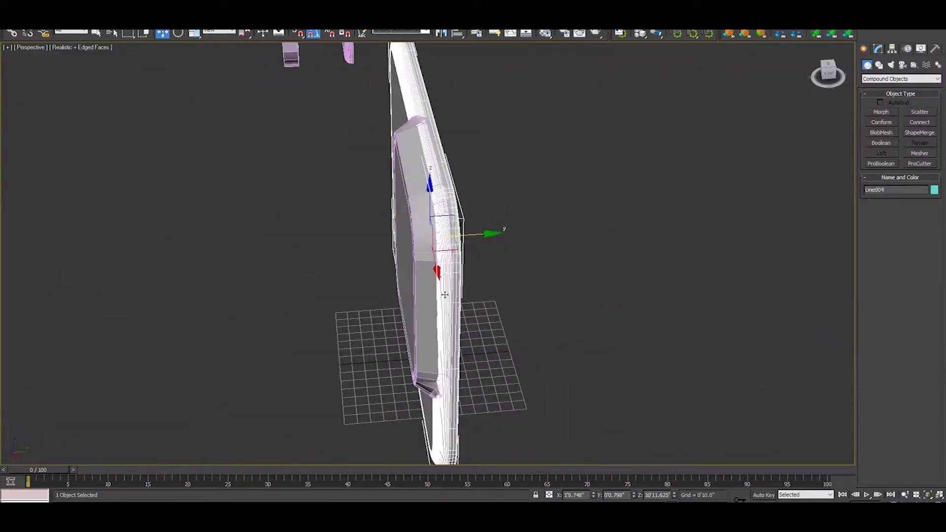
middle_click_drag(568, 156, 231, 240, "alt")
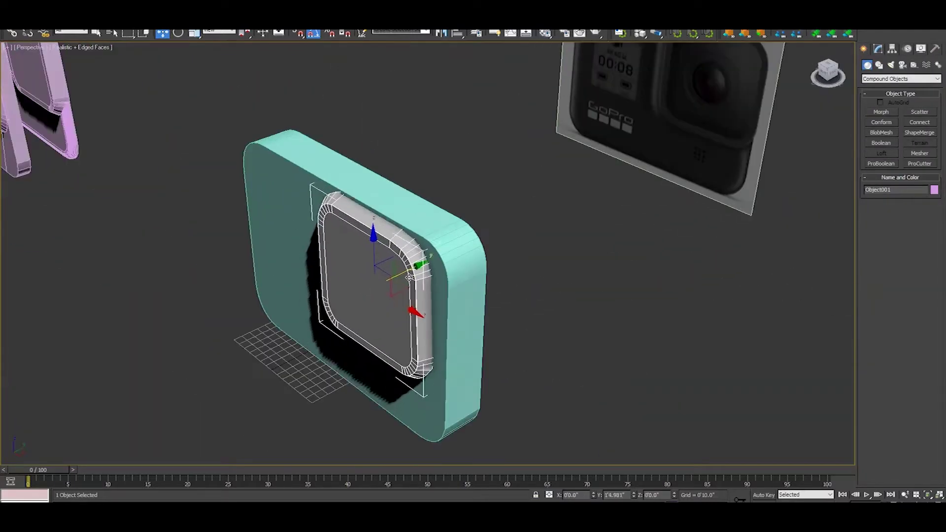
key("f")
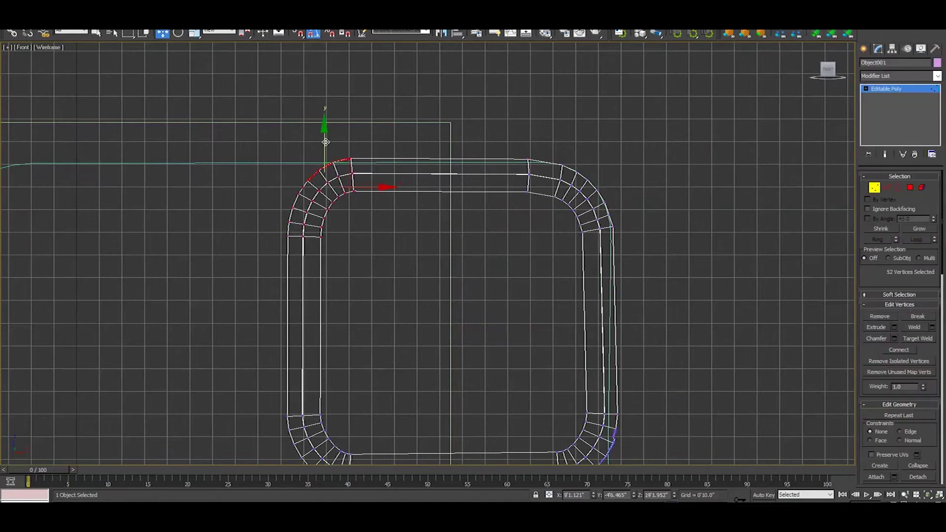
middle_click_drag(556, 139, 496, 115)
left_click_drag(74, 276, 581, 429)
middle_click_drag(414, 222, 508, 198)
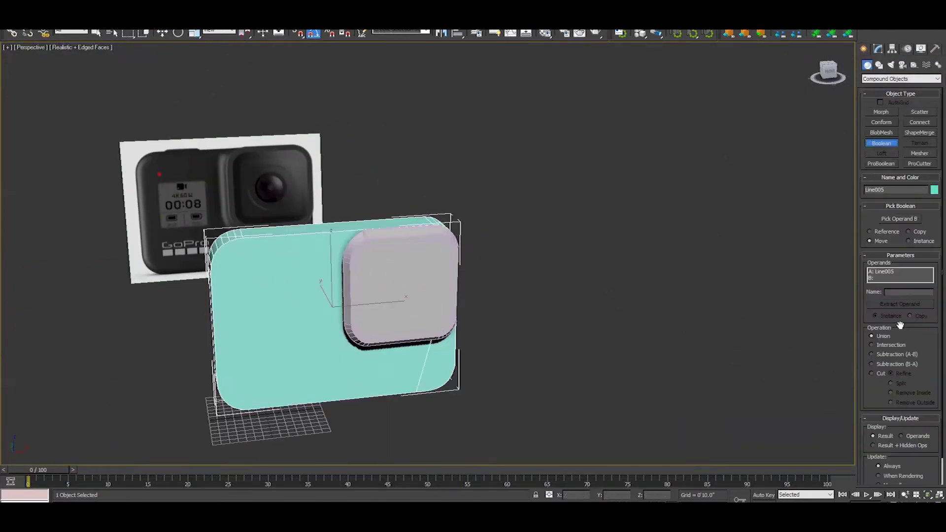
Confirm the Boolean cut, clone the outline, and frame it in the Front viewport
left_click(432, 294)
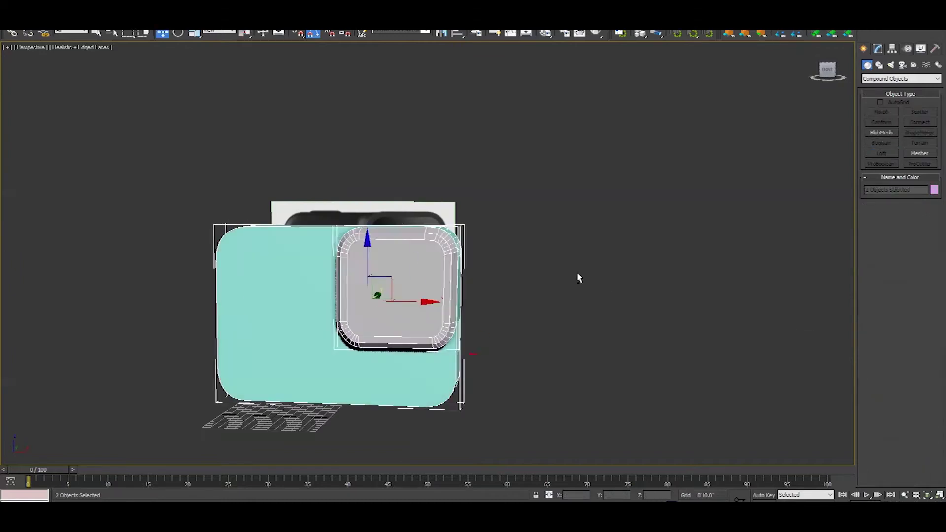
left_click(474, 303)
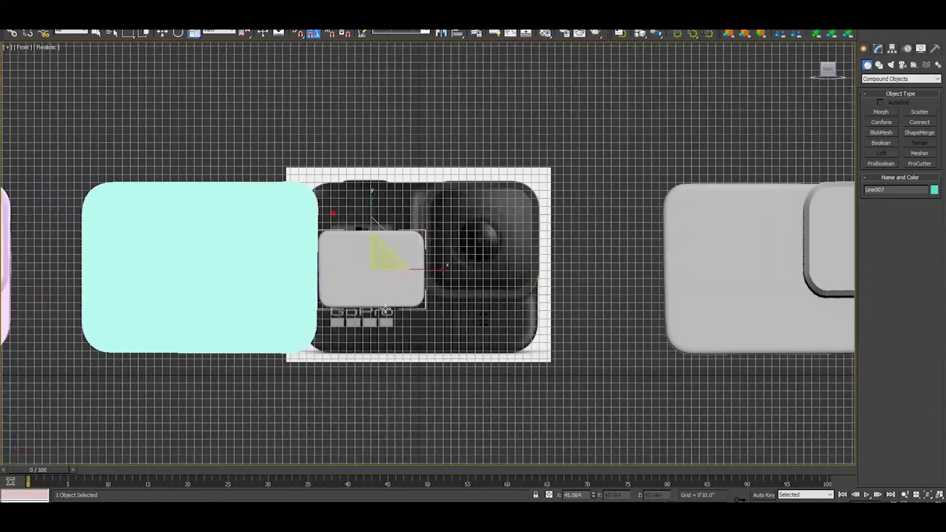
key("w")
key("z")
left_click(883, 51)
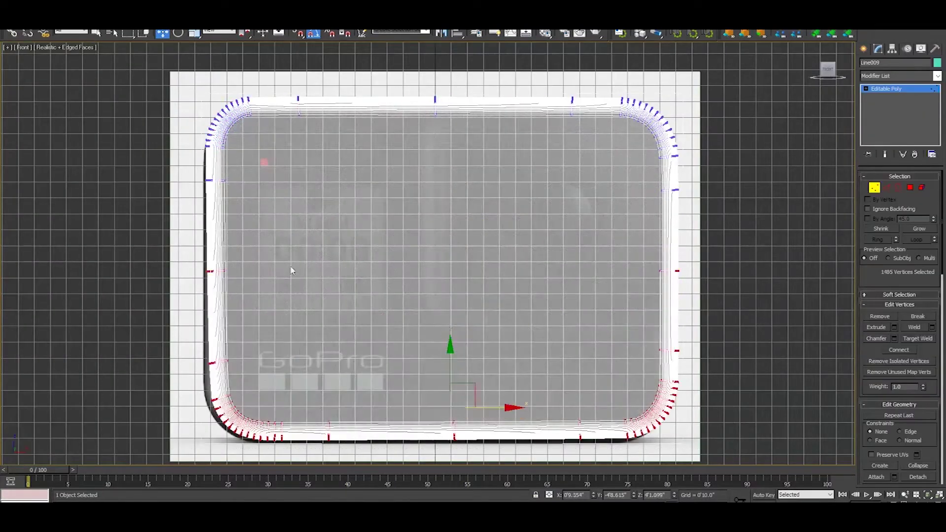
Resize the outline with soft-selected vertices, add TurboSmooth, and select the housing's rim vertices
left_click_drag(291, 270, 431, 212)
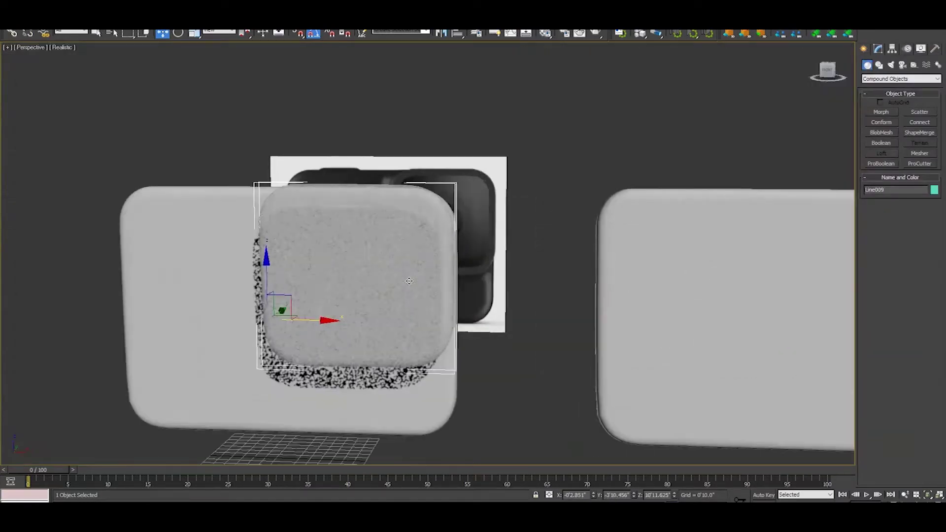
middle_click_drag(409, 281, 372, 255, "alt")
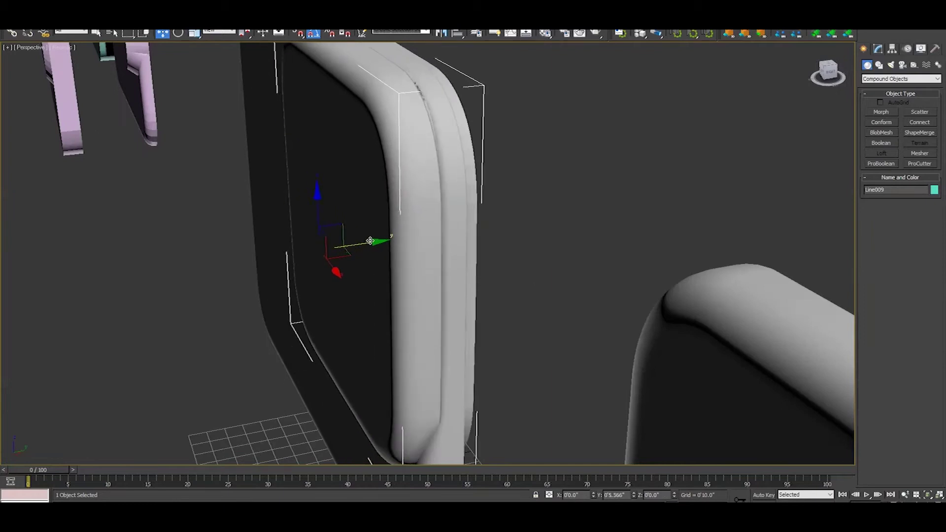
left_click(895, 76)
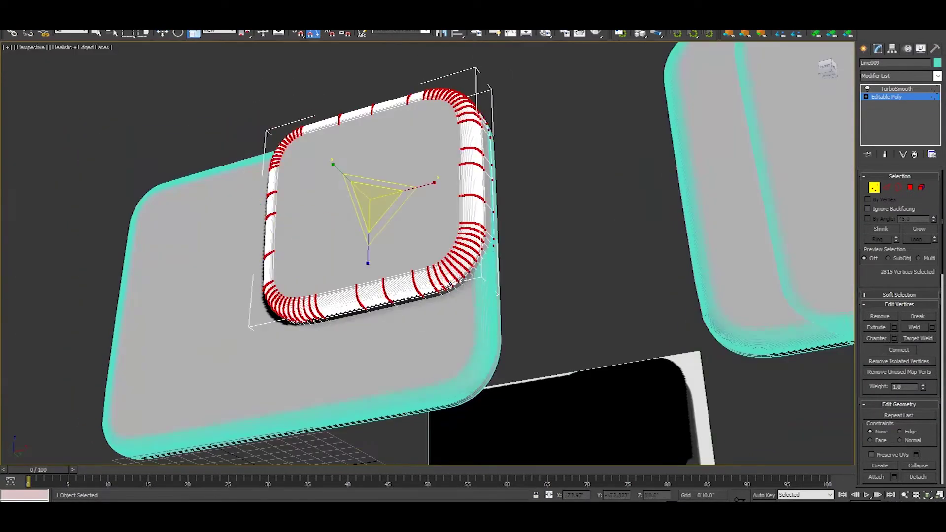
left_click_drag(413, 202, 148, 153)
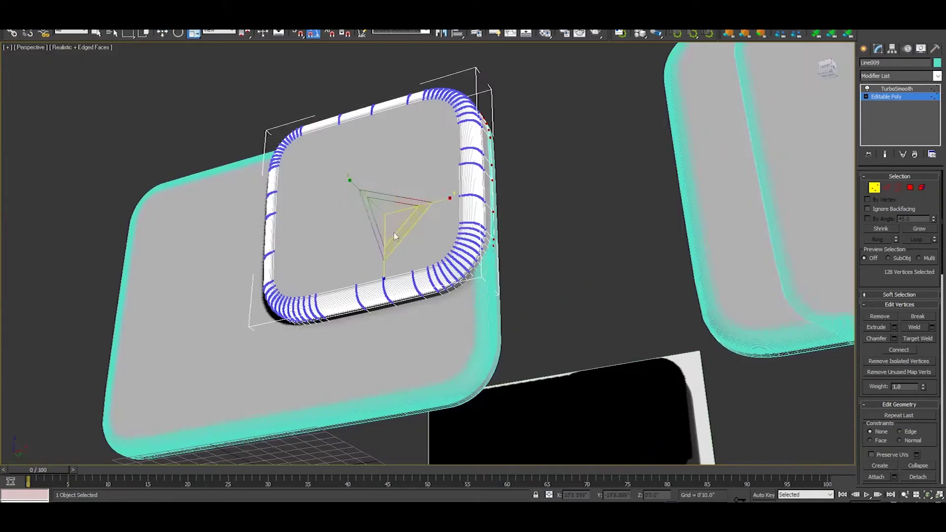
key("alt+w")
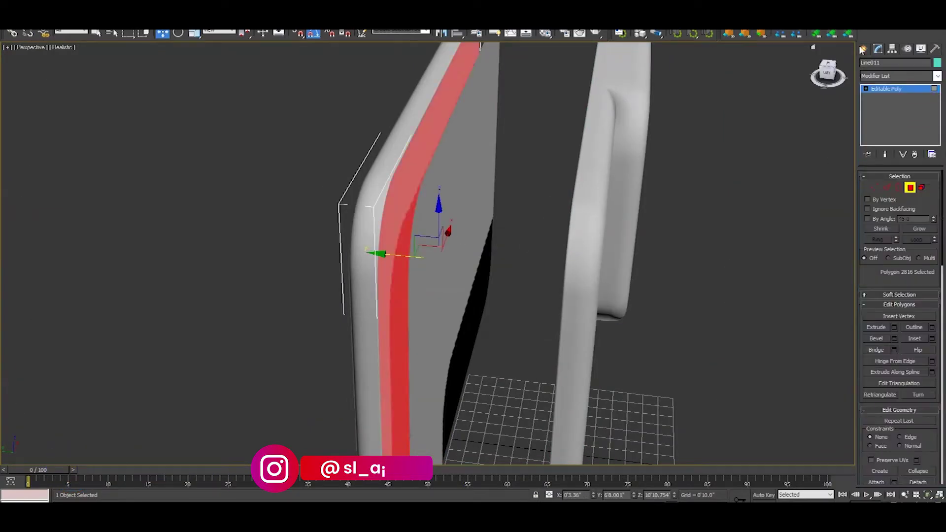
Select the shell's side-face strip in Polygon mode to form Object002 and check its fit
left_click(915, 187)
left_click(914, 76)
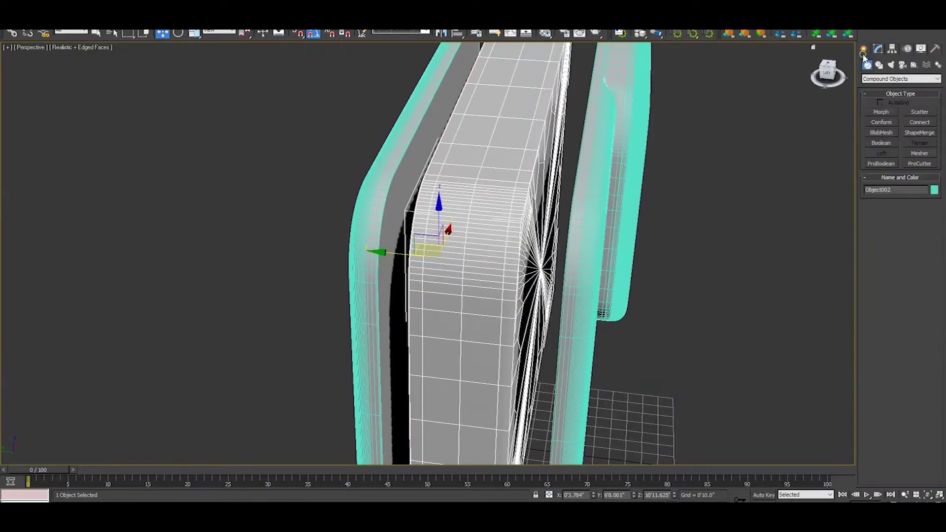
middle_click_drag(434, 246, 515, 213, "alt")
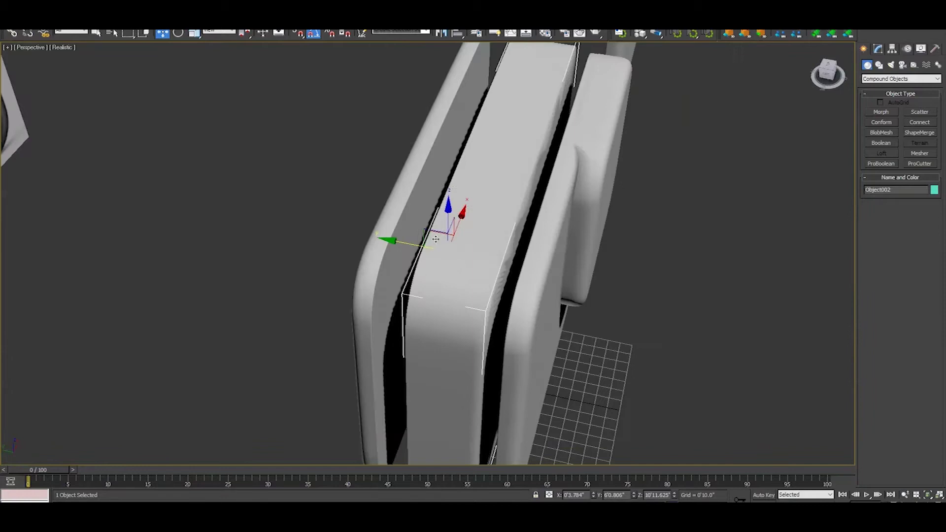
mouse_move(430, 248)
middle_mouse_down("alt")
mouse_move(410, 237)
mouse_move(552, 238)
middle_mouse_up("alt")
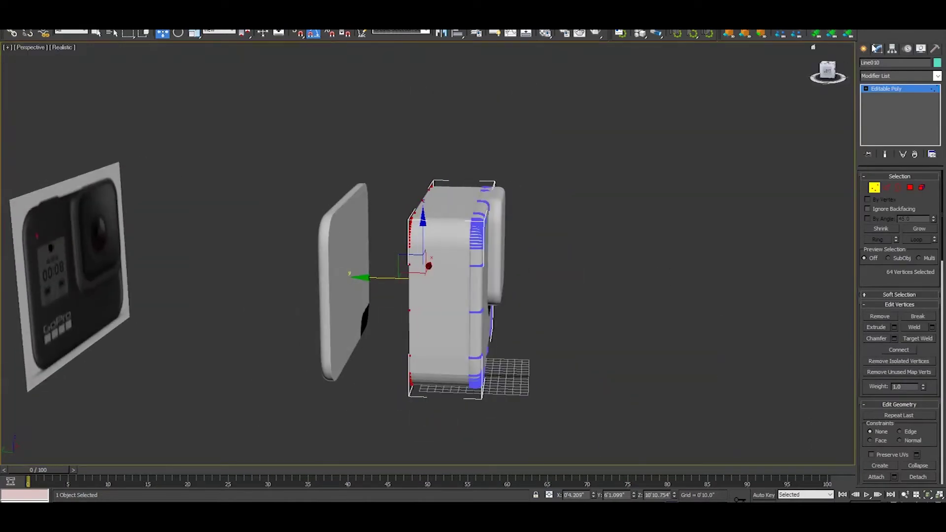
Confirm cloning the selected faces as a separate part beside the body
left_click(512, 272)
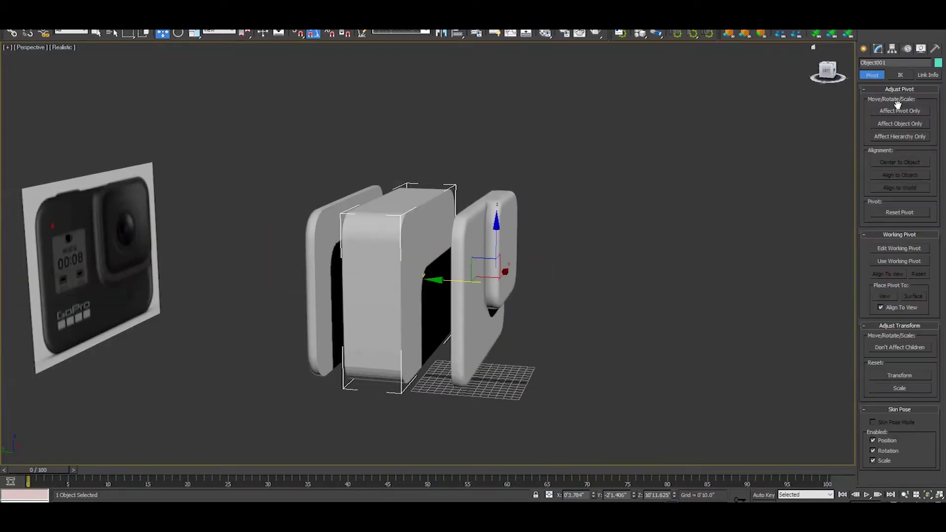
scroll(475, 178, "up", 3)
scroll(475, 179, "up", 3)
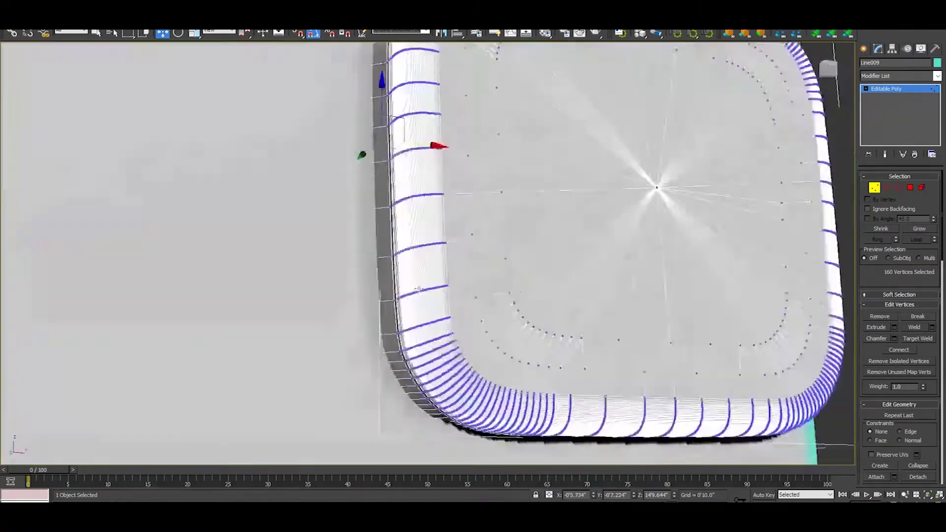
Toggle viewport layouts and orbit in close on the rim's stray corner vertices
key("alt+w")
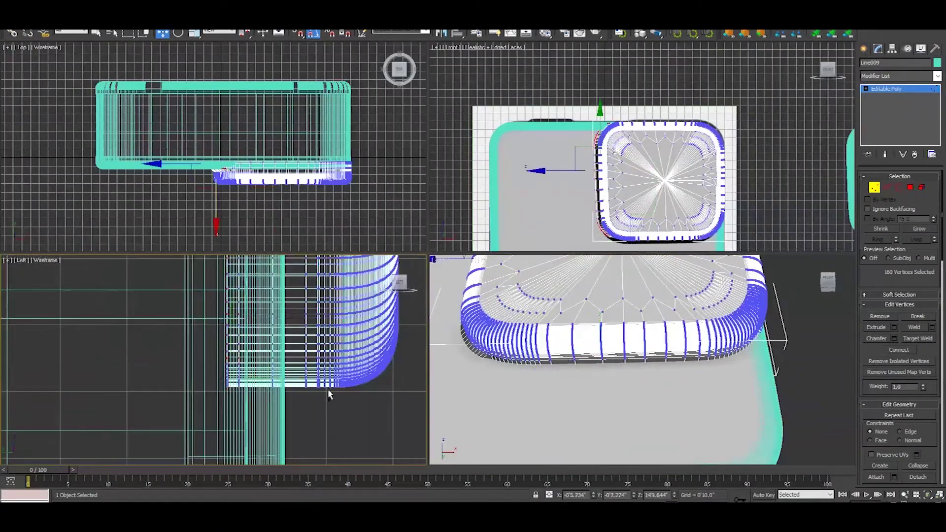
key("alt+w")
key("alt+w")
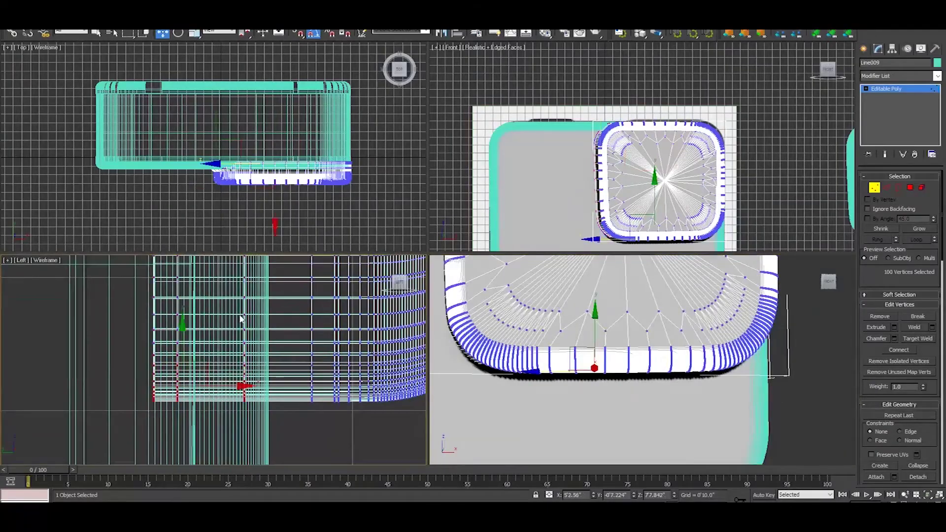
key("alt+w")
middle_click_drag(542, 345, 340, 269, "alt")
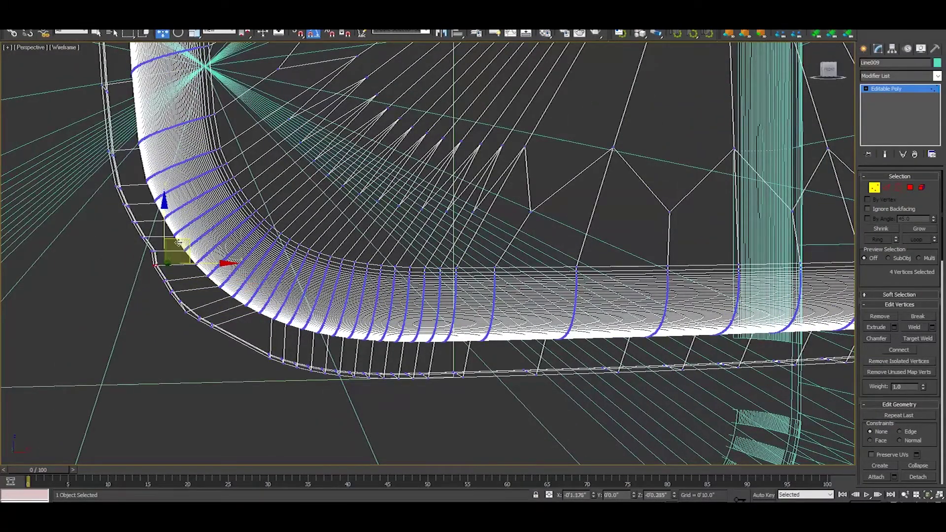
middle_click_drag(179, 243, 210, 280, "alt")
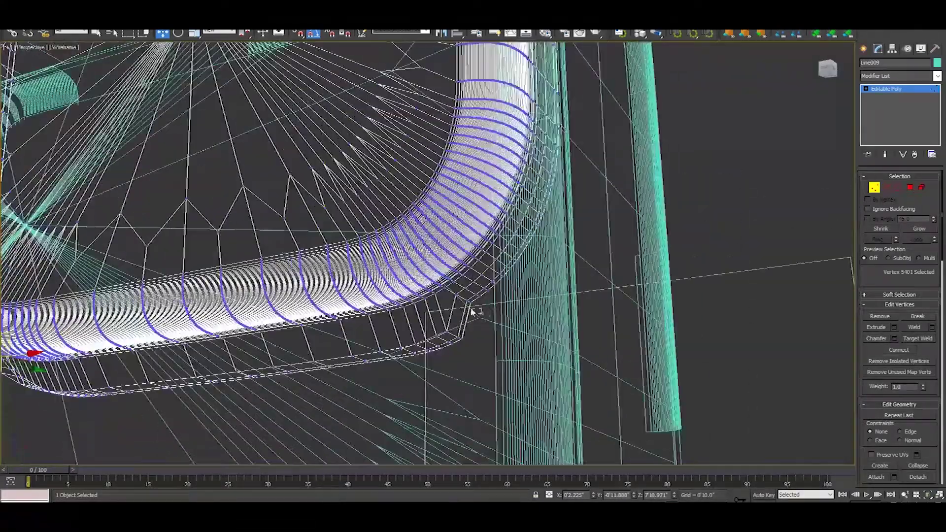
middle_click_drag(501, 306, 532, 333, "alt")
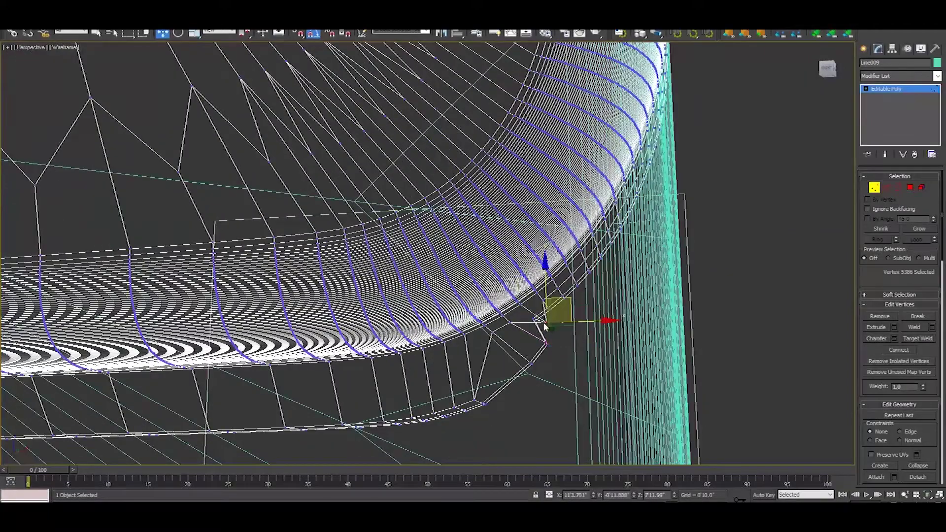
scroll(577, 306, "up", 5)
scroll(498, 380, "down", 4)
middle_click_drag(490, 256, 503, 277, "alt")
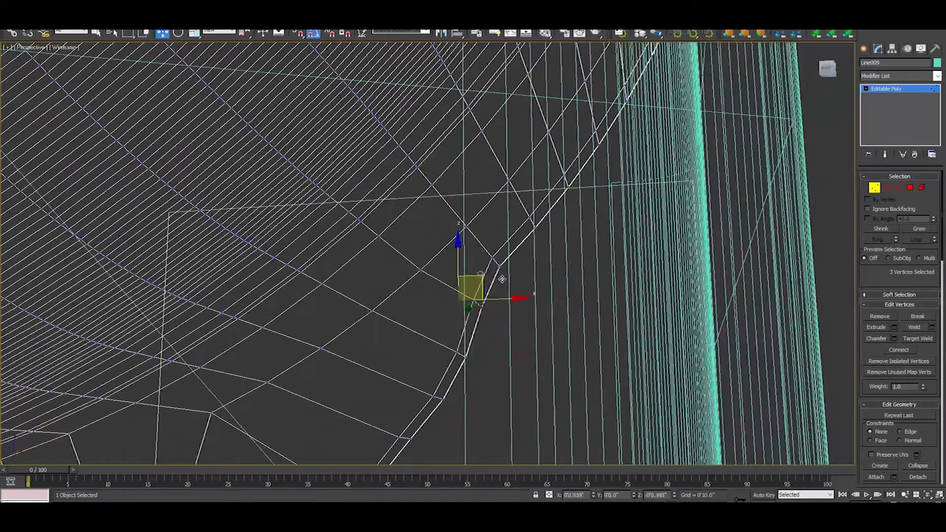
scroll(503, 277, "up", 2)
scroll(450, 319, "down", 4)
Move the stray corner vertex into line with the rim edge and check it from other angles
key("alt+w")
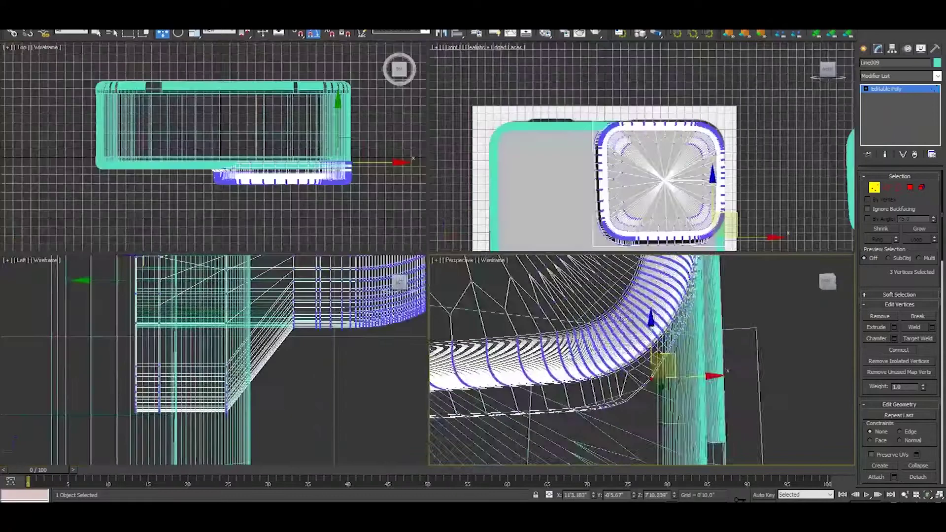
scroll(622, 381, "up", 2)
key("alt+w")
left_click_drag(416, 303, 423, 301)
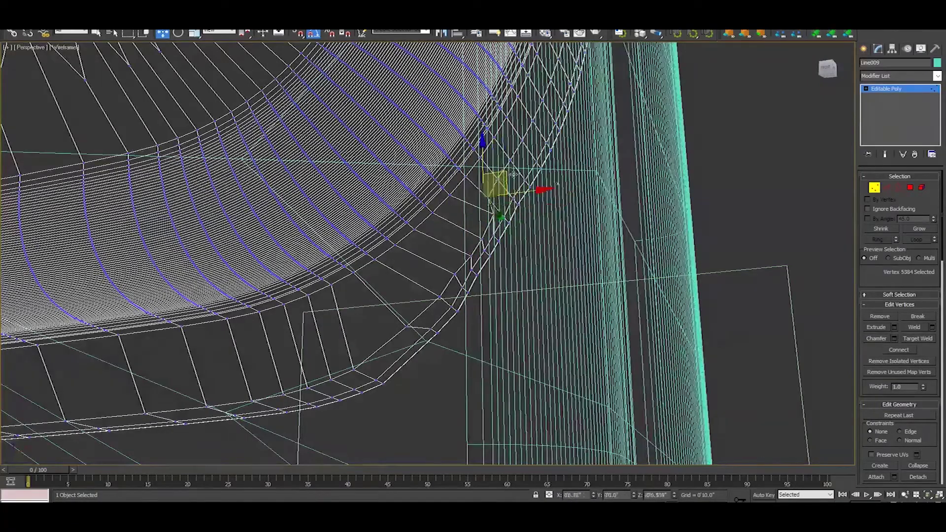
middle_click_drag(508, 149, 465, 266, "alt")
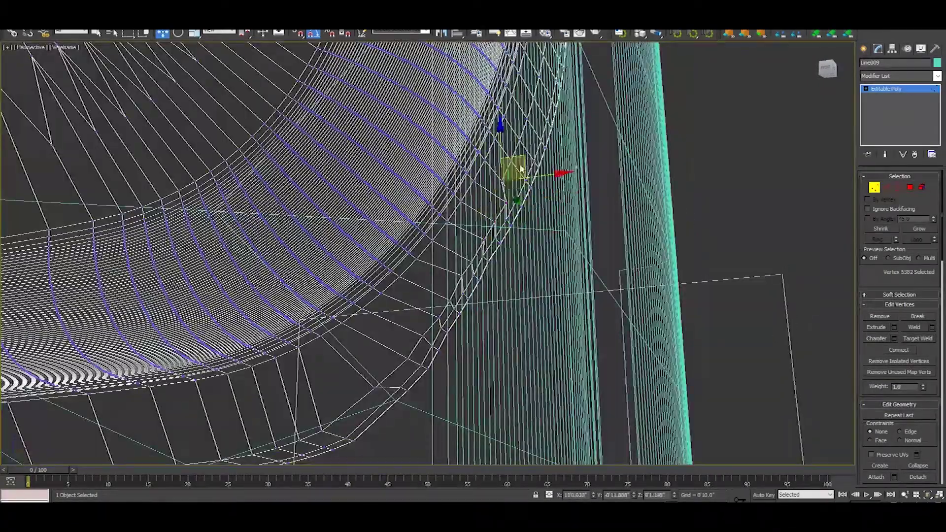
middle_click_drag(546, 143, 476, 248, "alt")
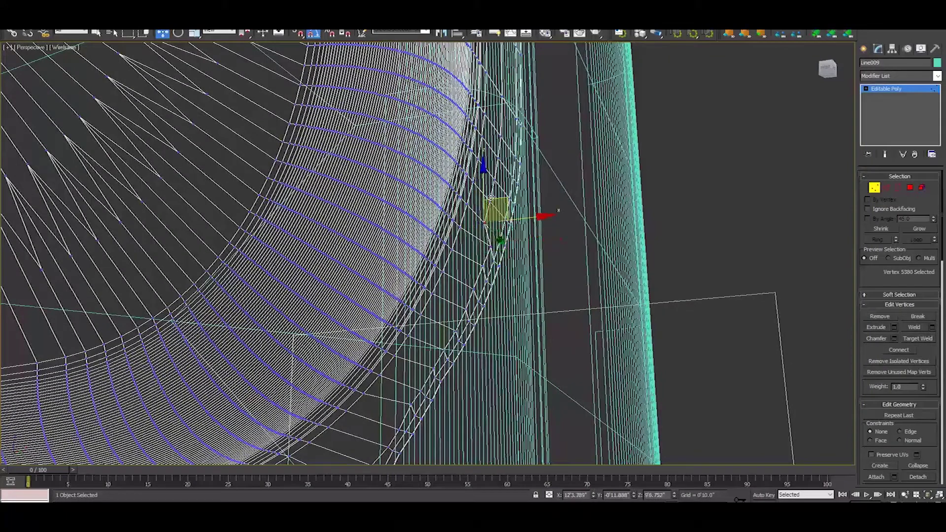
middle_click_drag(491, 196, 503, 232, "alt")
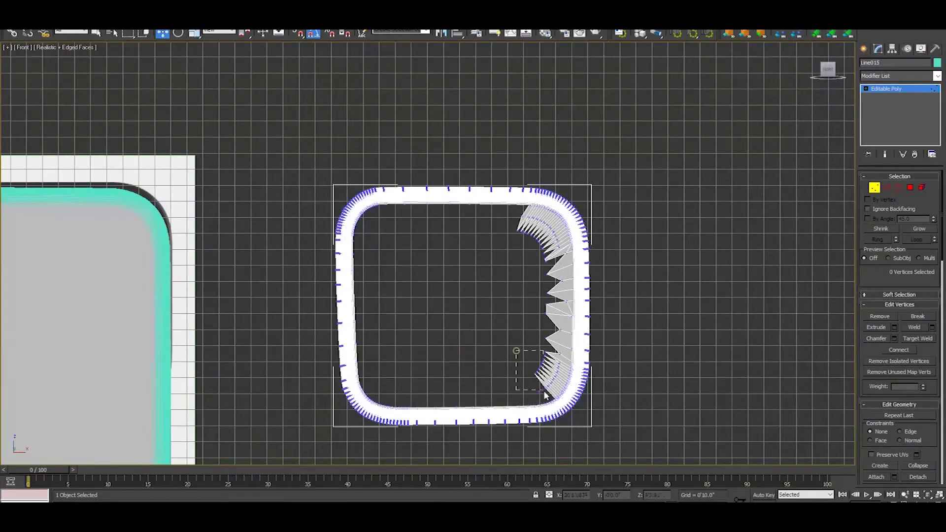
Add a Taper modifier above TurboSmooth on the lens housing Line015
scroll(563, 338, "up", 5)
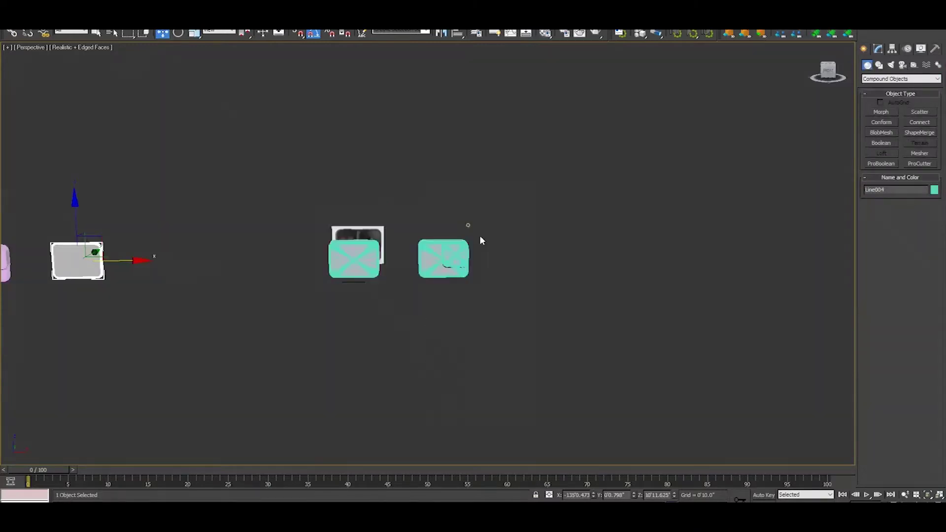
right_click(460, 269)
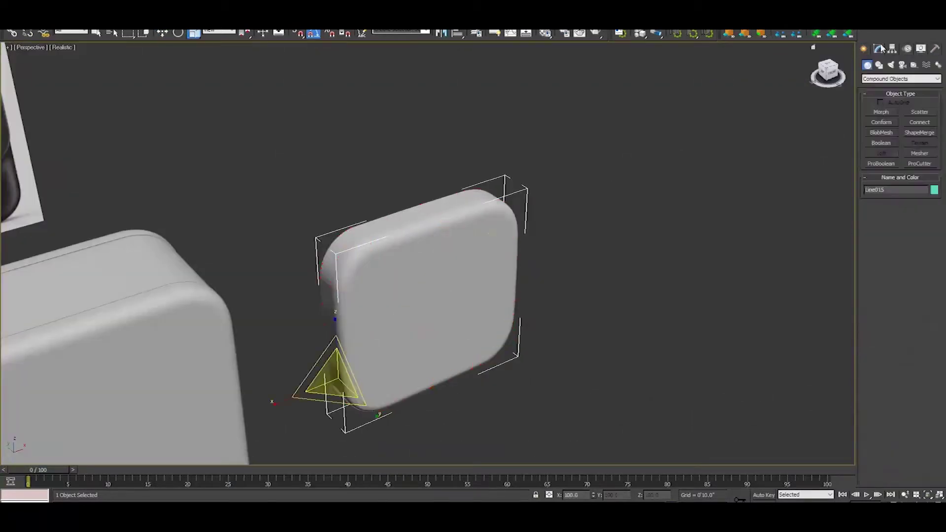
left_click(897, 75)
left_click(877, 298)
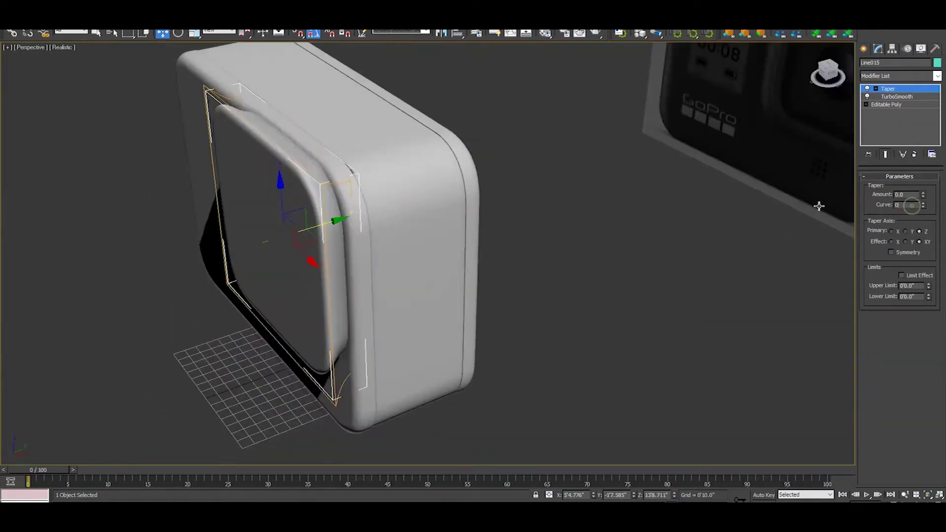
Taper the lens housing to Amount 0.12 and Curve -0.05, topped by an Edit Poly modifier
mouse_move(381, 233)
middle_mouse_down("alt")
mouse_move(337, 230)
mouse_move(419, 262)
middle_mouse_up("alt")
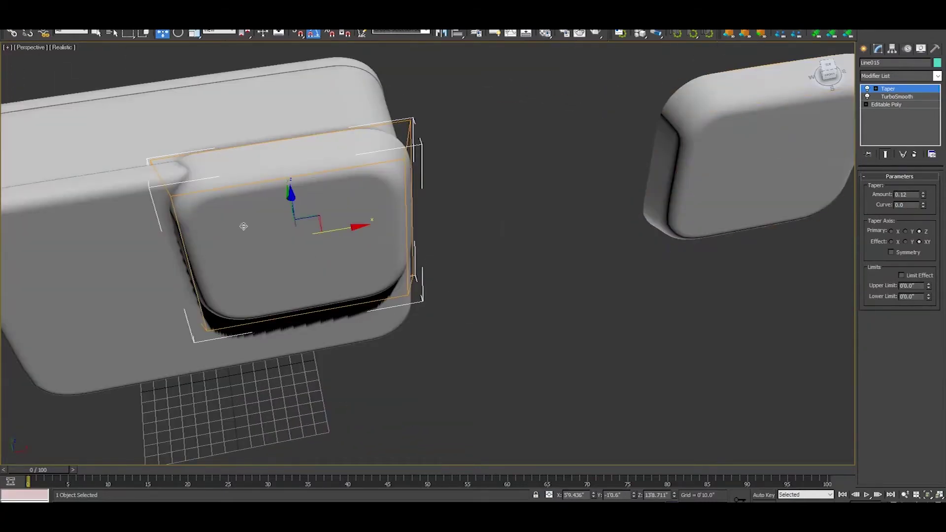
key("ctrl+shift+z")
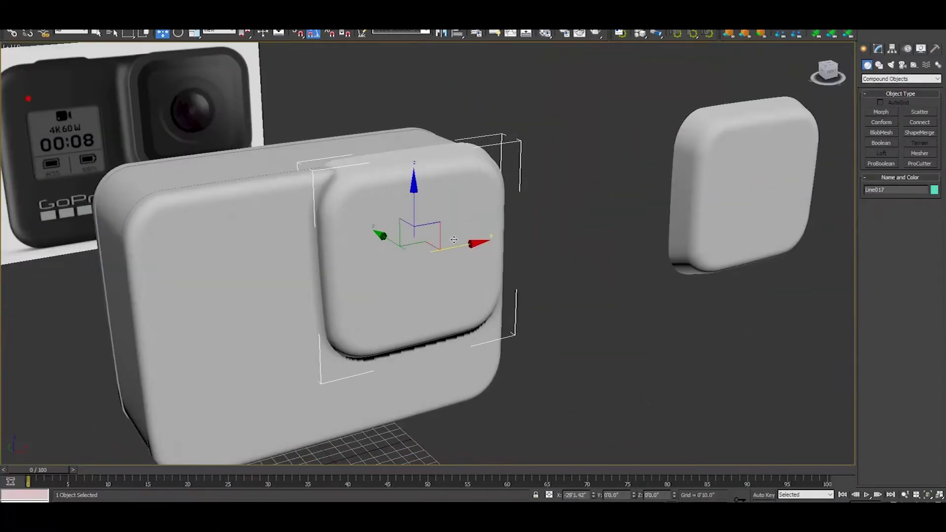
middle_click_drag(454, 239, 878, 57, "alt")
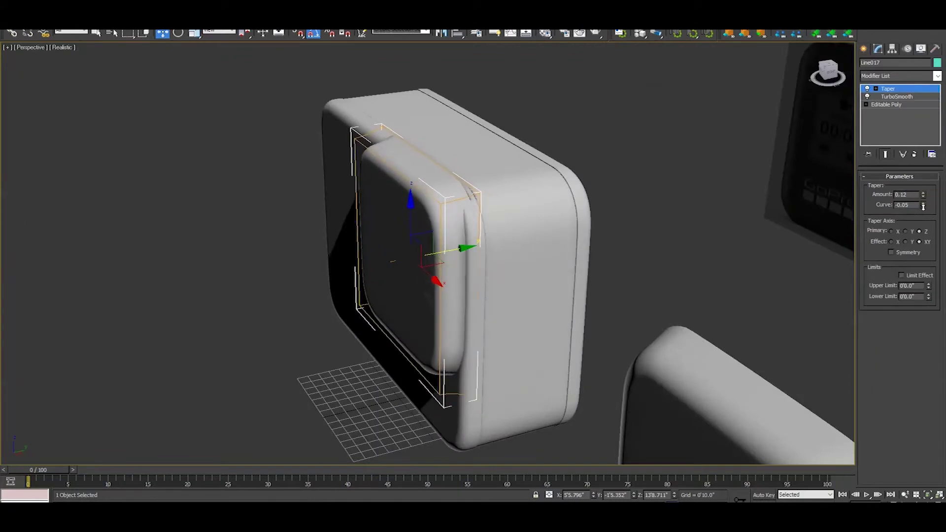
middle_click_drag(585, 236, 440, 227, "alt")
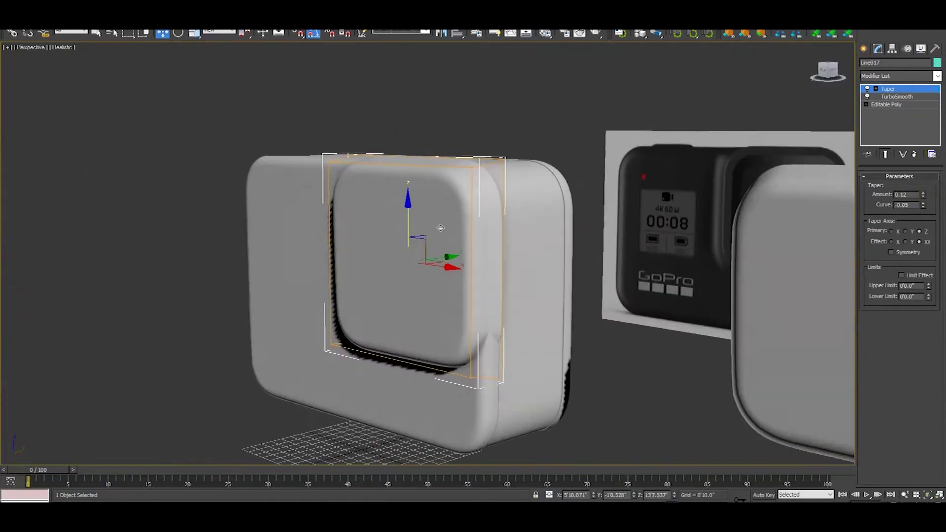
key("alt+w")
key("alt+w")
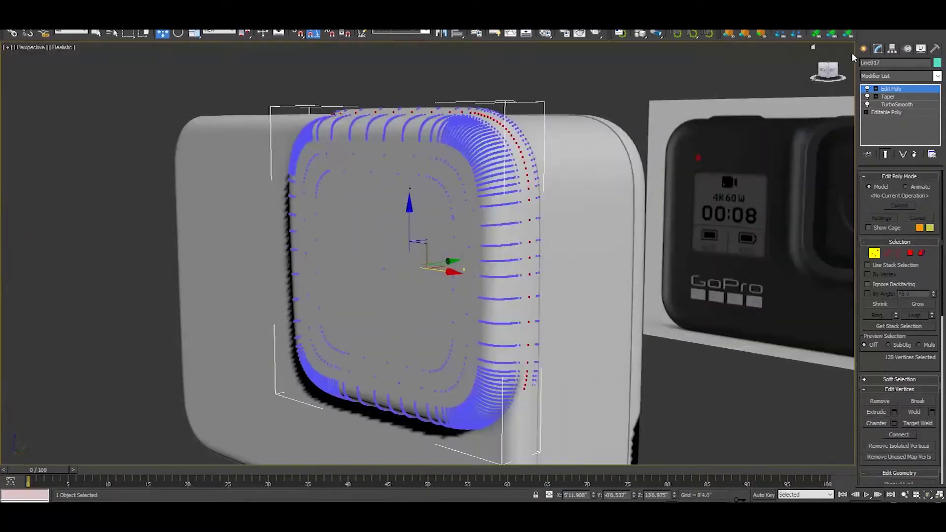
In the maximized Left wireframe view, select and adjust the lens housing's top corner vertices
middle_click_drag(473, 266, 498, 249, "alt")
key("alt+w")
scroll(212, 344, "up", 2)
key("alt+w")
left_click_drag(369, 253, 281, 220, "ctrl")
scroll(335, 222, "up", 3)
scroll(353, 232, "up", 3)
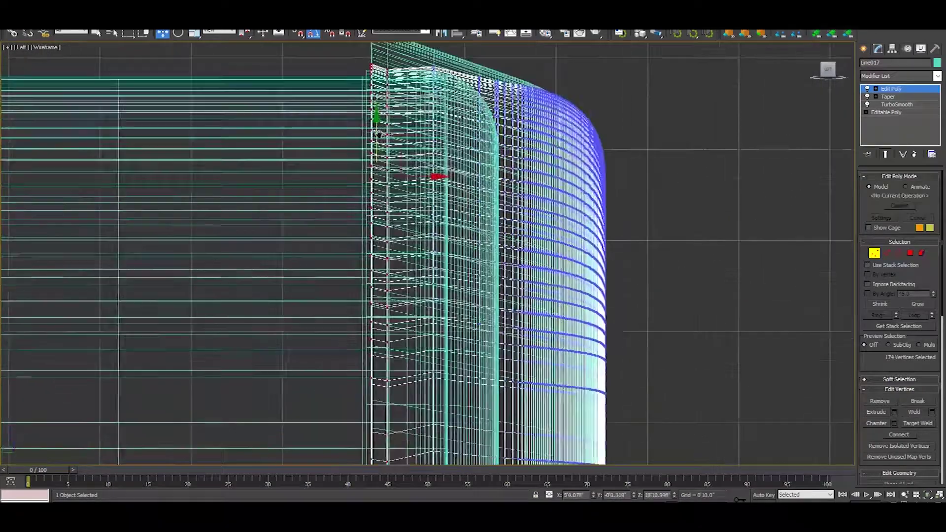
scroll(355, 222, "up", 2)
scroll(384, 207, "up", 2)
left_click_drag(411, 130, 421, 175)
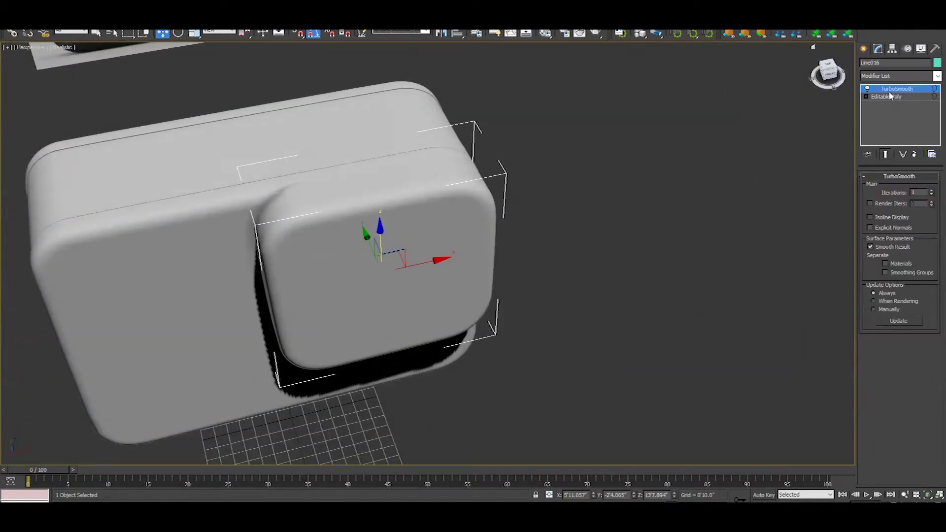
Show edged faces on the raised front piece and restore the four-viewport layout
key("F4")
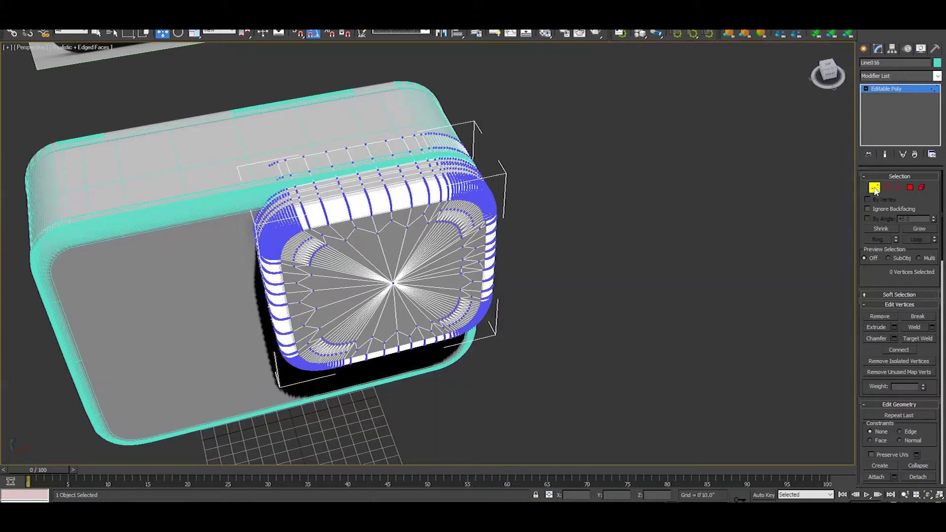
key("alt+w")
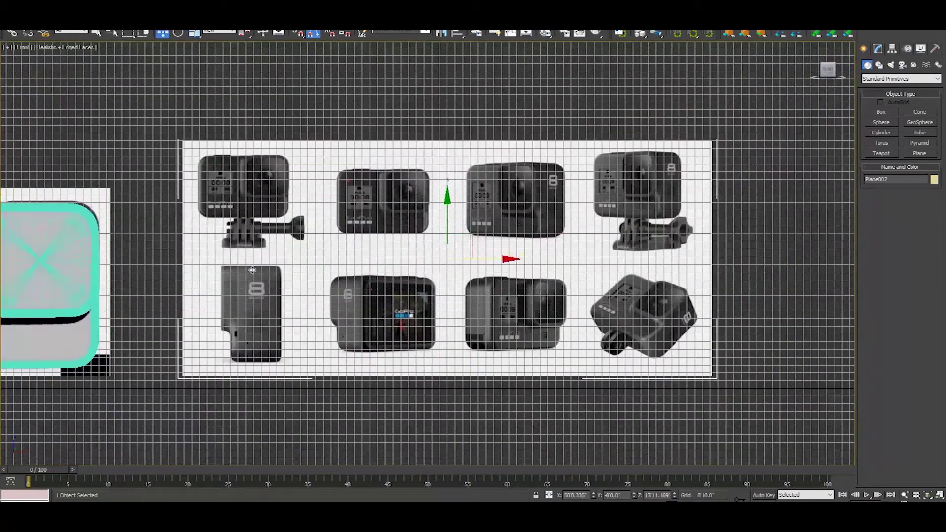
Restore the four-viewport layout and apply the object property settings
key("alt+w")
left_click(517, 398)
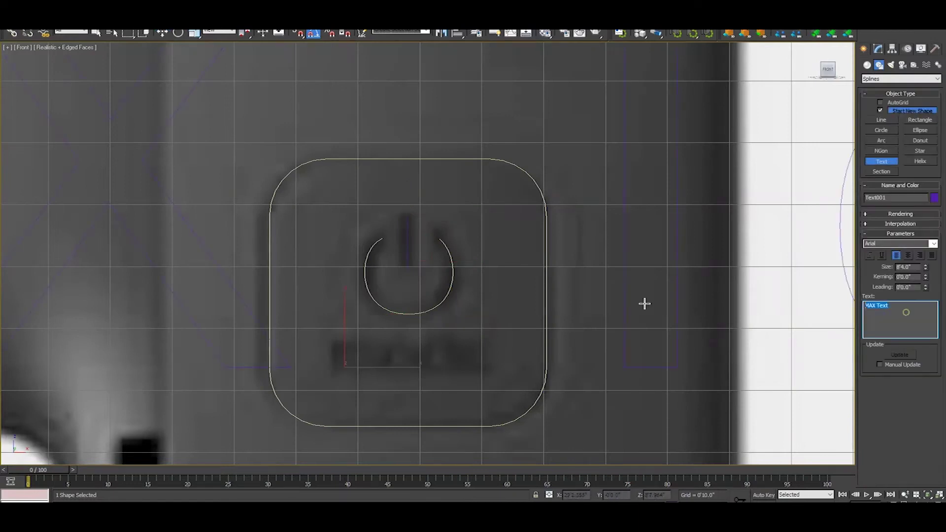
Create the 'mode' Arial Narrow Bold text and widen its kerning to about 0'2.98"
type("rw")
scroll(428, 276, "down", 5)
type("ww")
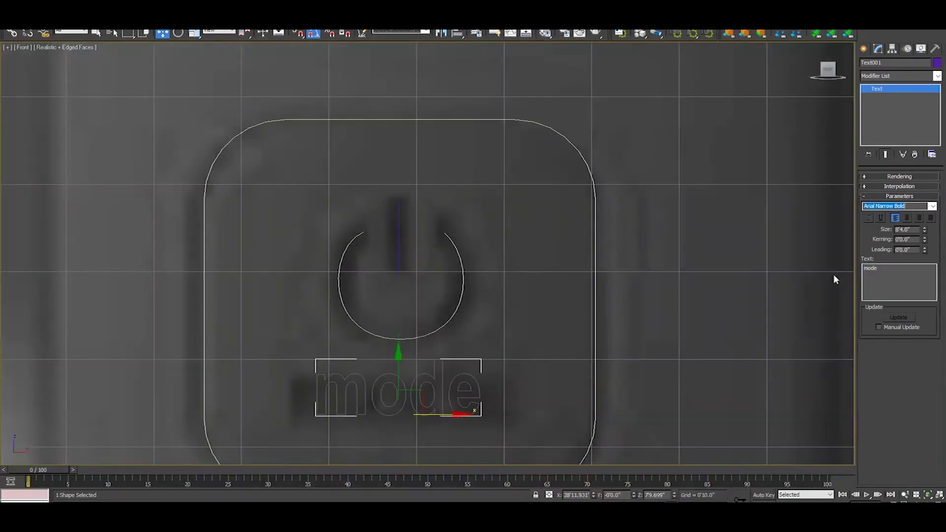
left_click_drag(925, 219, 926, 207)
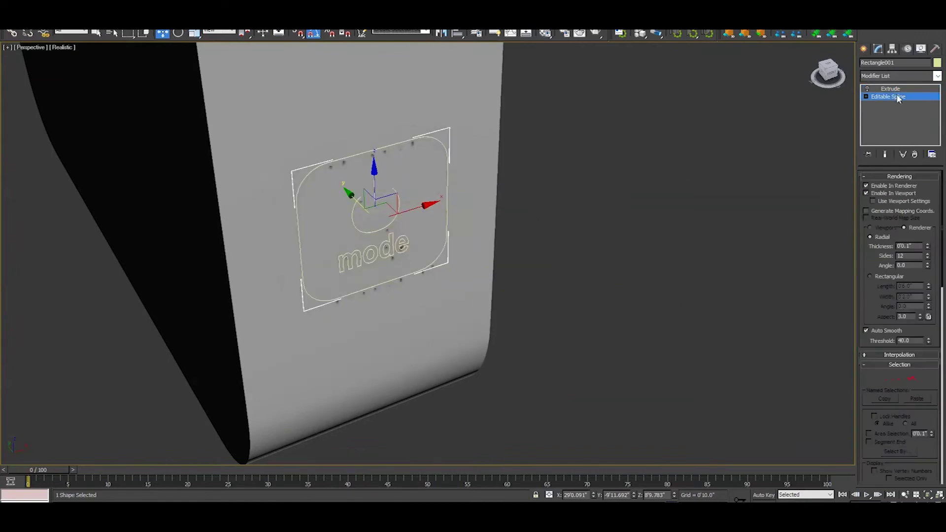
Add Extrude modifiers to the button outline and the power symbol
left_click(937, 76)
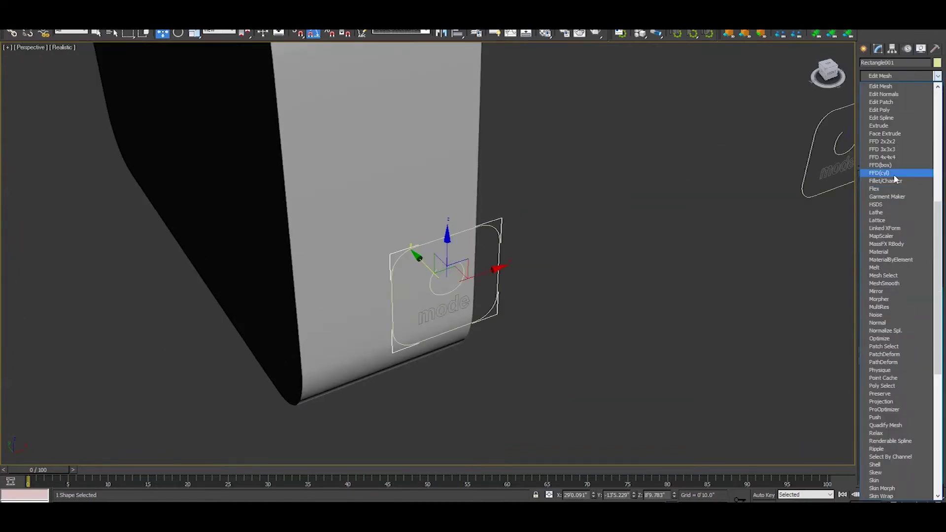
left_click(896, 173)
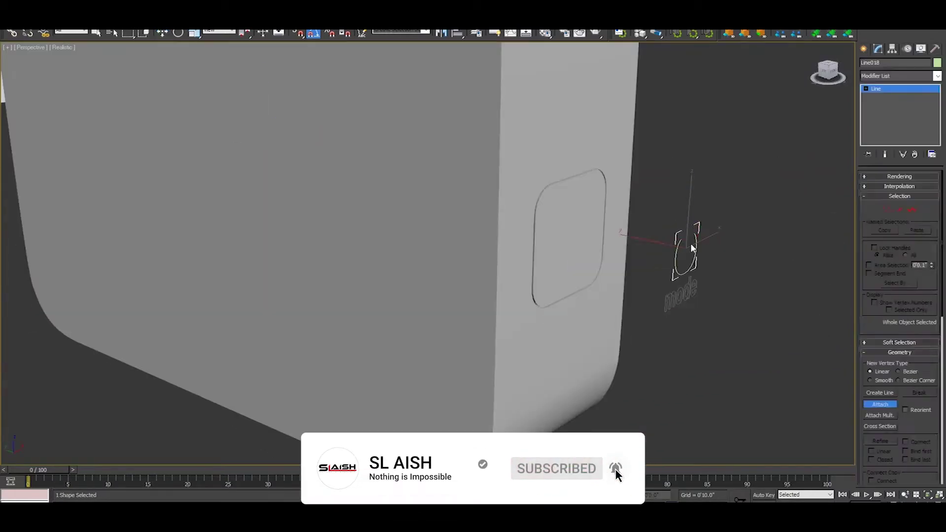
left_click(897, 75)
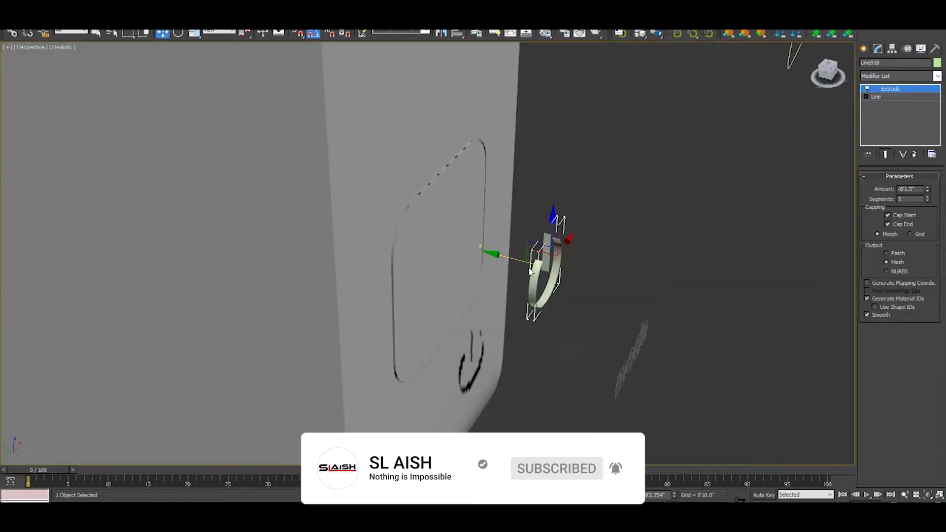
Boolean-union the 'mode' text Text003 into body Object003
right_click(629, 349)
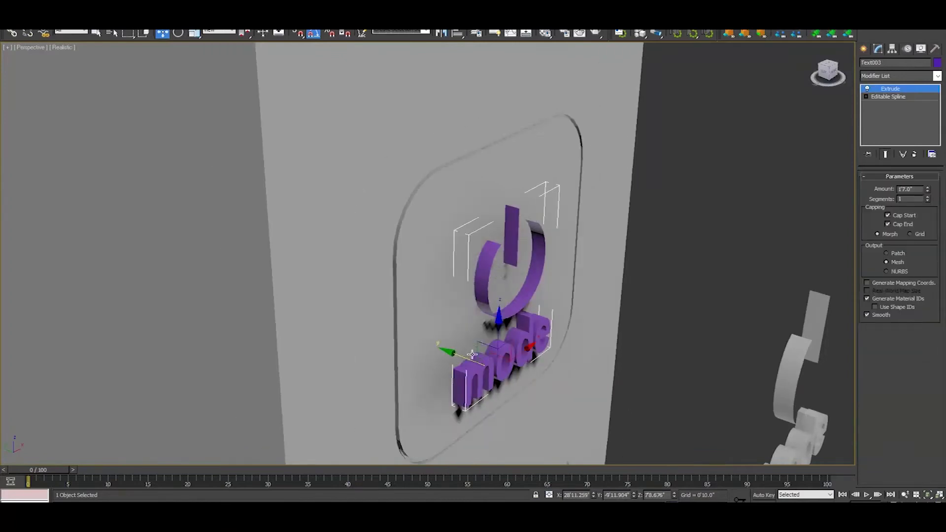
left_click(863, 48)
left_click(881, 143)
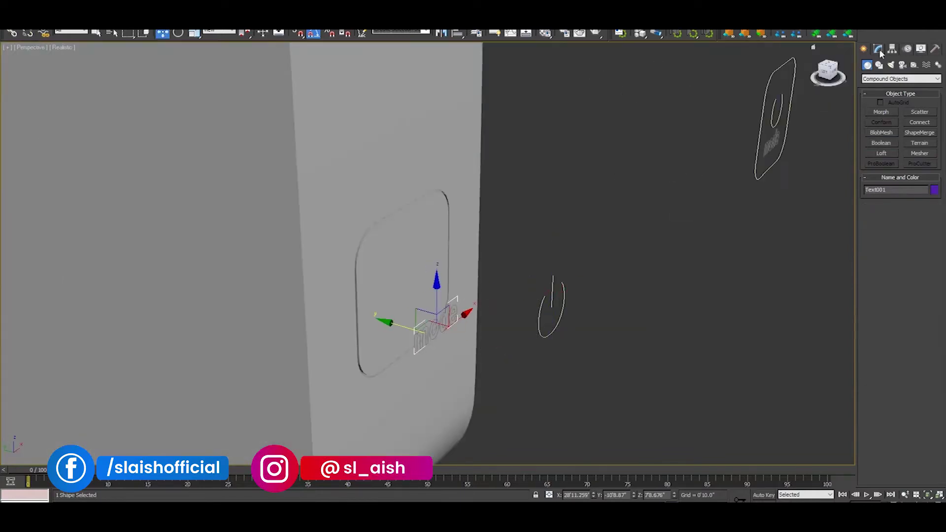
left_click(878, 49)
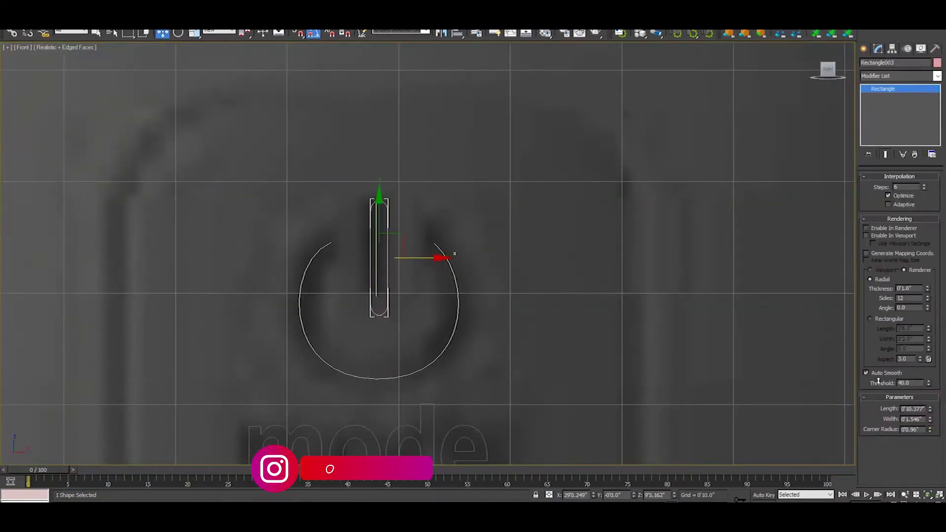
Draw a small rectangle for the power symbol's vertical bar inside the arc
left_click(863, 48)
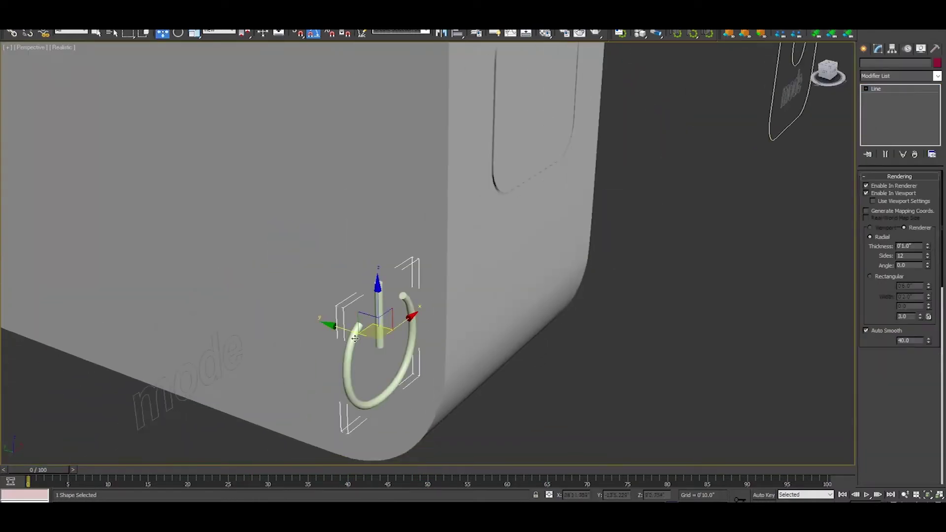
right_click(404, 353)
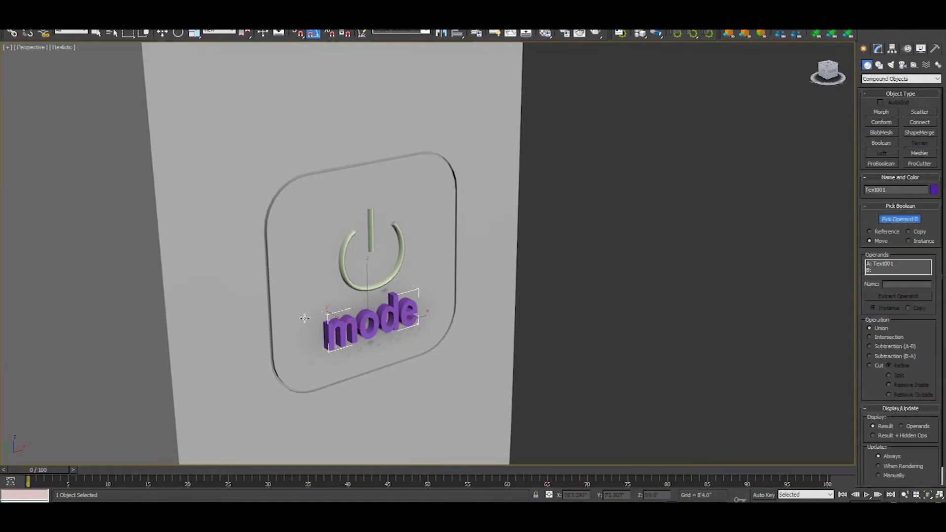
Engrave the 'mode' text, convert it to Editable Poly, and Boolean it with Line018
left_click(305, 317)
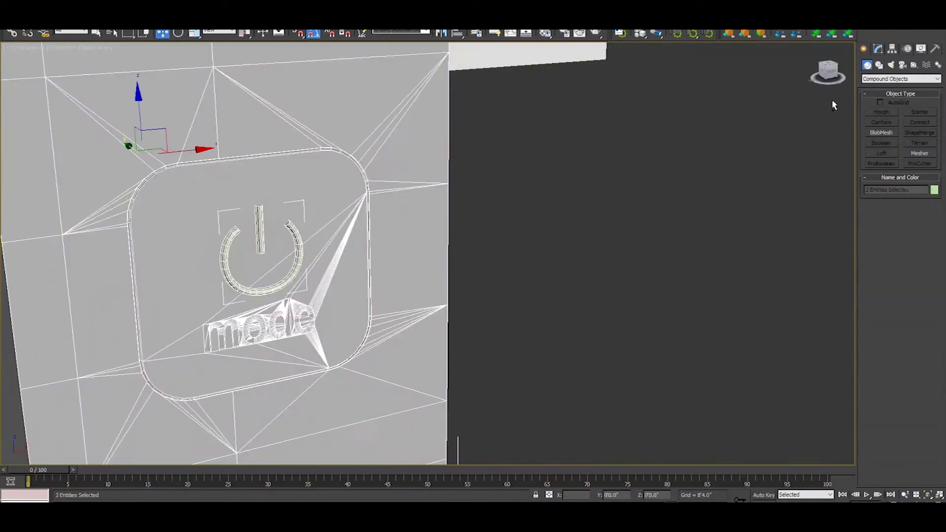
right_click(456, 235)
left_click(492, 335)
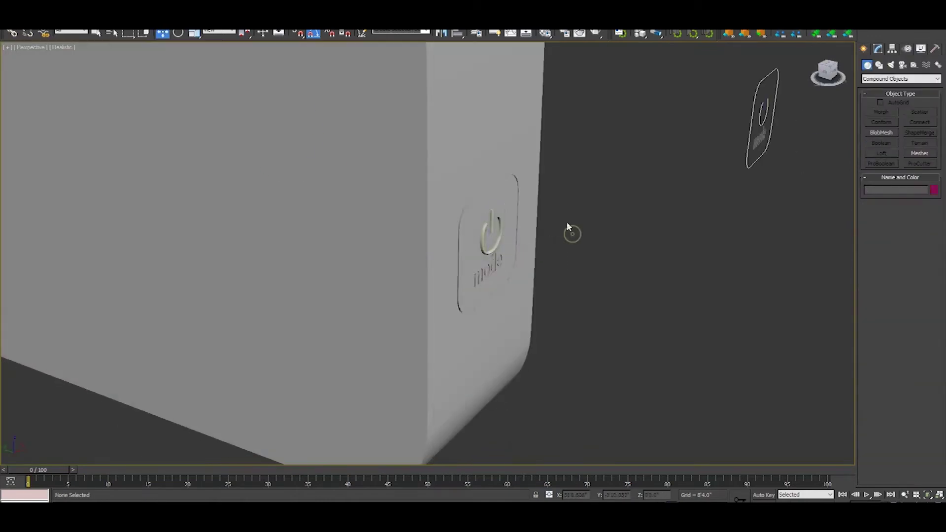
left_click(492, 225)
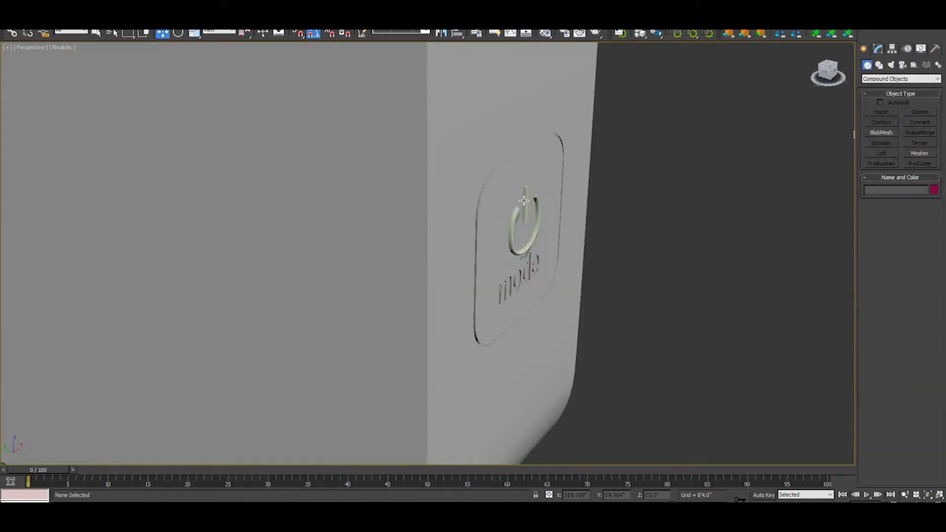
left_click(881, 143)
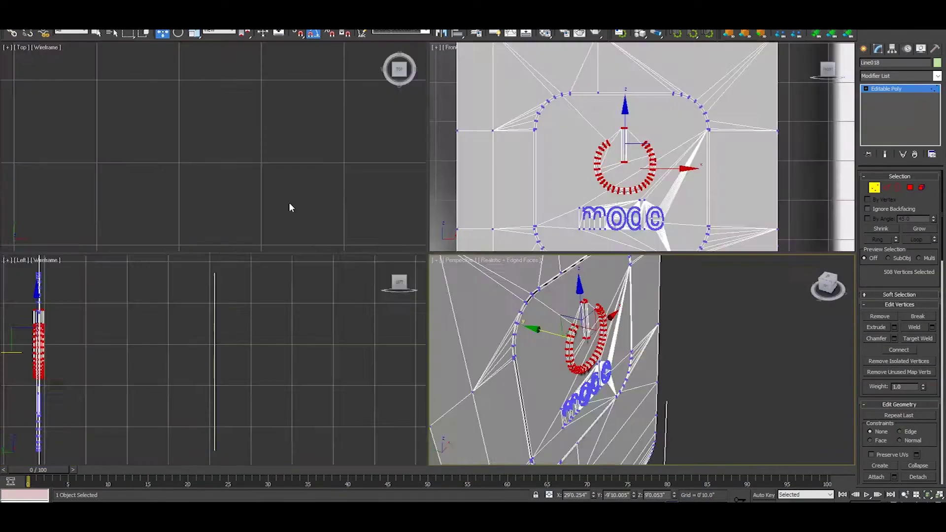
Select the merged badge geometry in the maximized side wireframe view
key("alt+w")
left_click_drag(184, 102, 250, 425)
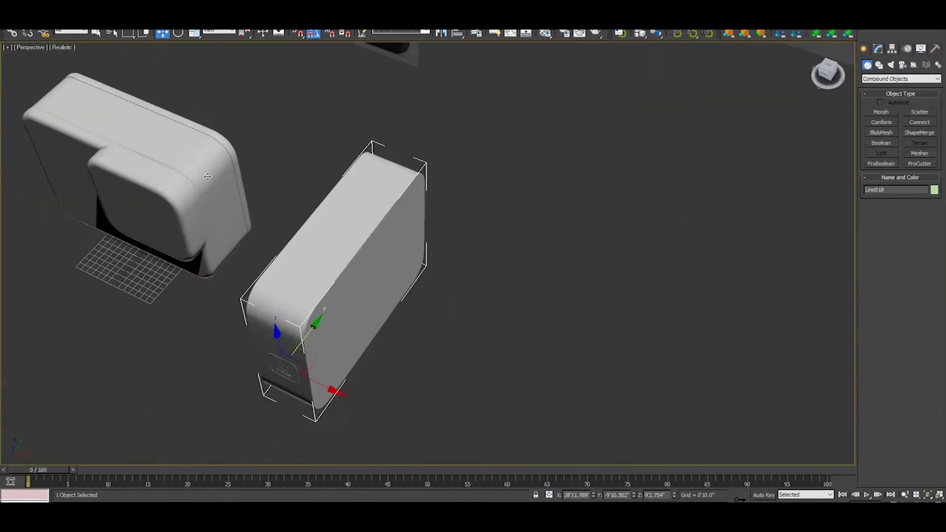
right_click(205, 173)
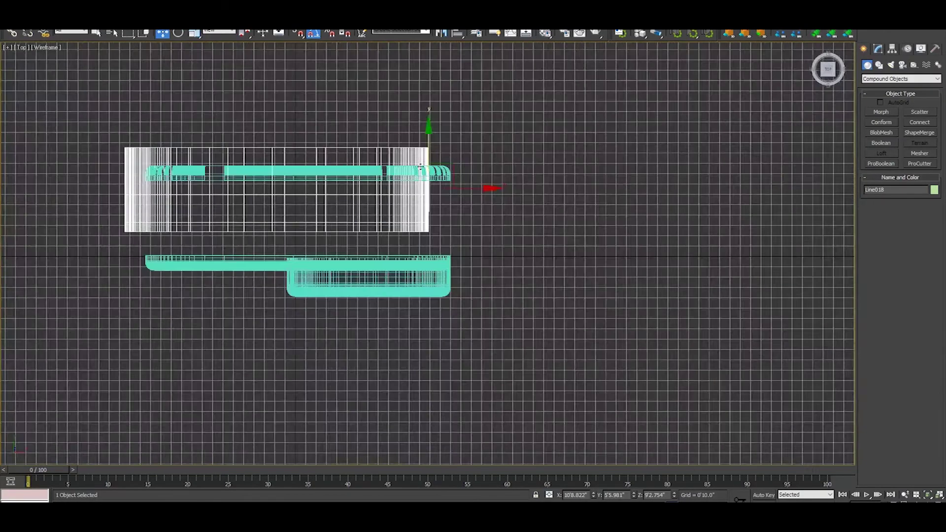
Close the bottom port's outline spline and move its top-left corner down
left_click(892, 48)
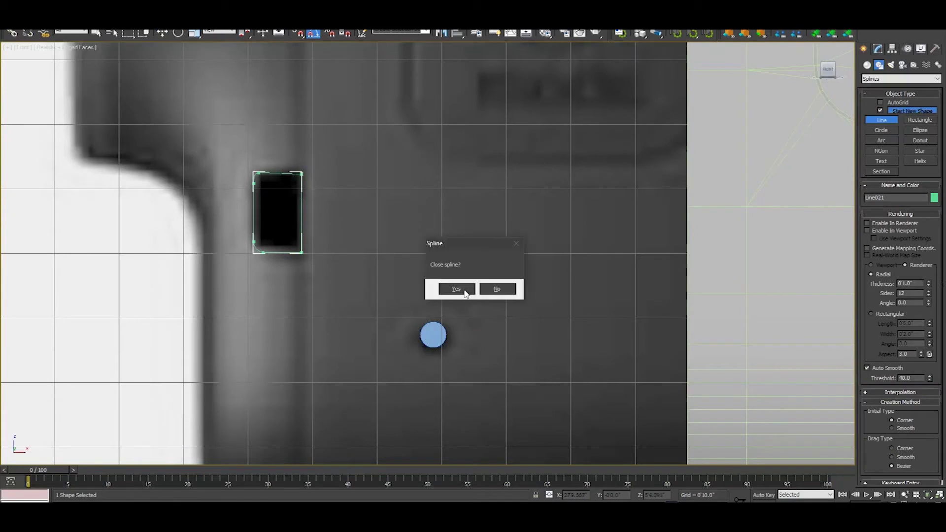
left_click(456, 290)
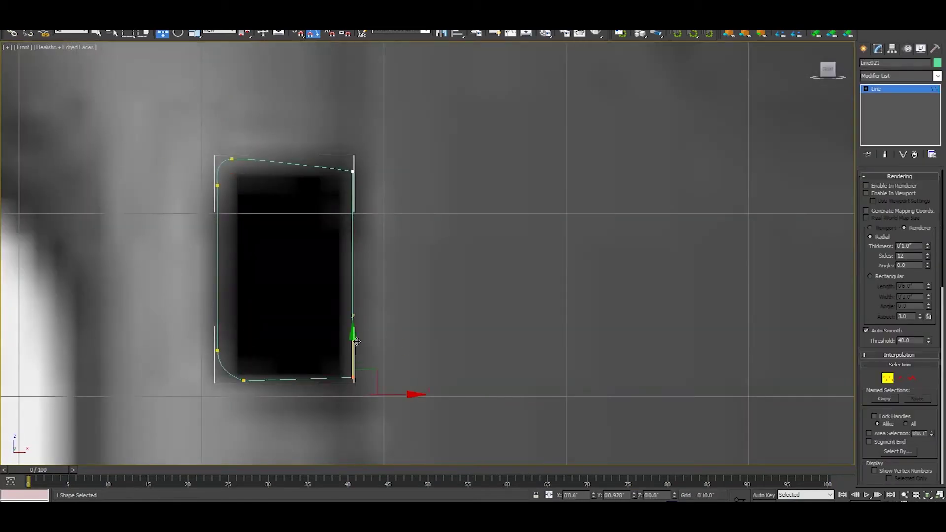
left_click_drag(231, 159, 256, 173)
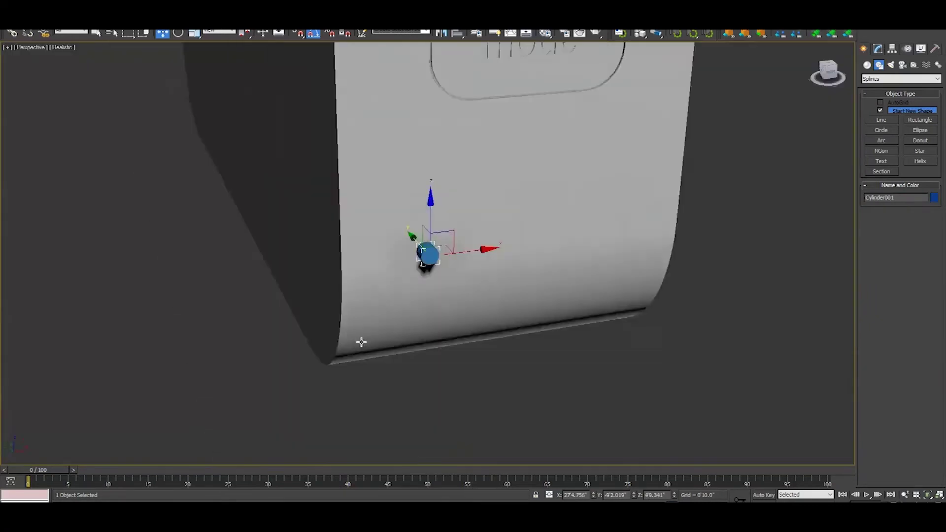
Convert the small cylinder Cylinder001 to Editable Poly
left_click(878, 102)
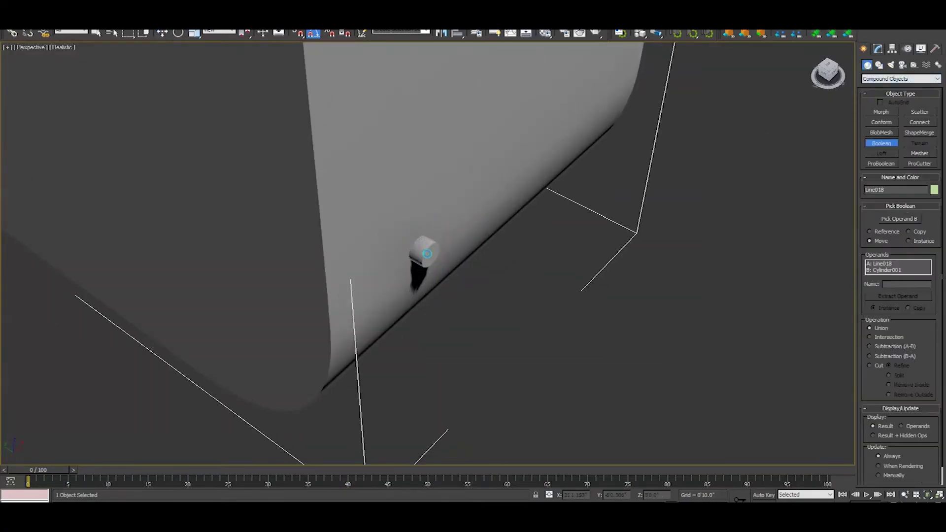
right_click(503, 202)
left_click(539, 302)
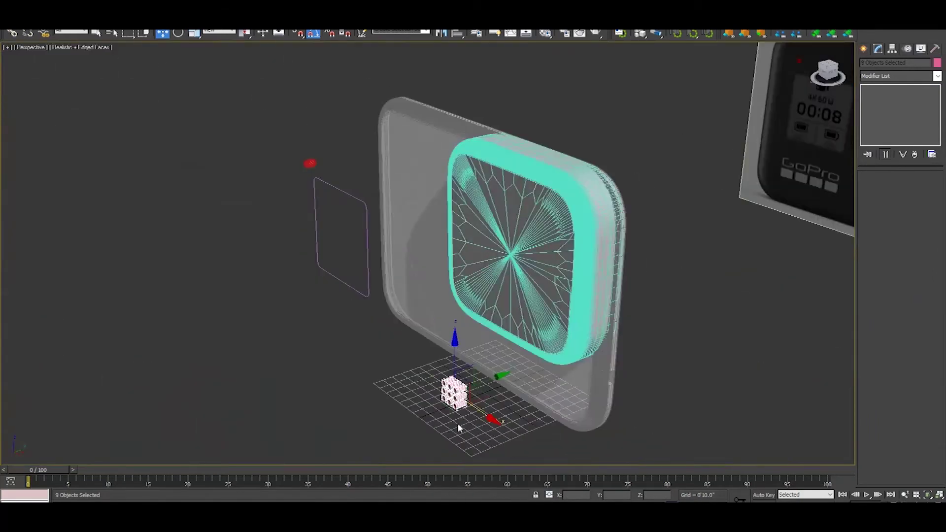
Boolean-subtract Rectangle003 from Cylinder001 using Pick Operand B with Subtraction
scroll(457, 423, "up", 3)
right_click(411, 306)
left_click(411, 331)
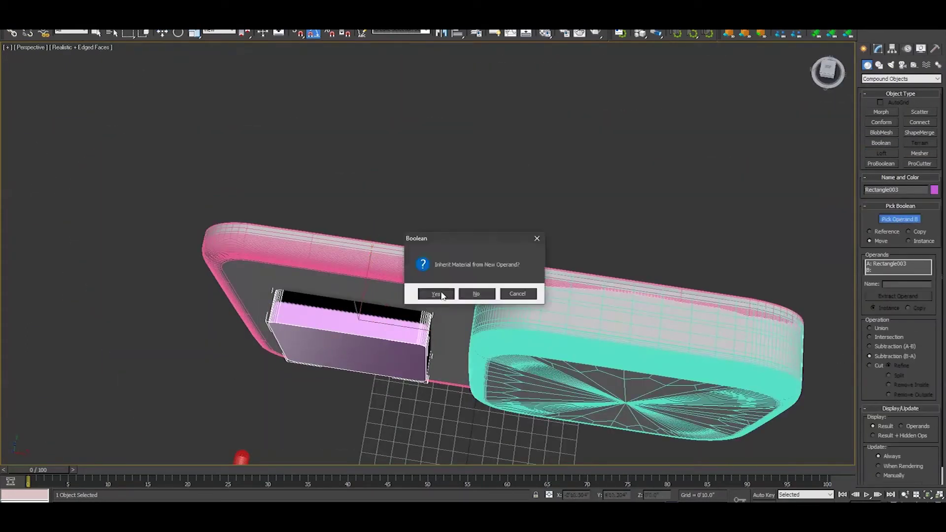
left_click(436, 294)
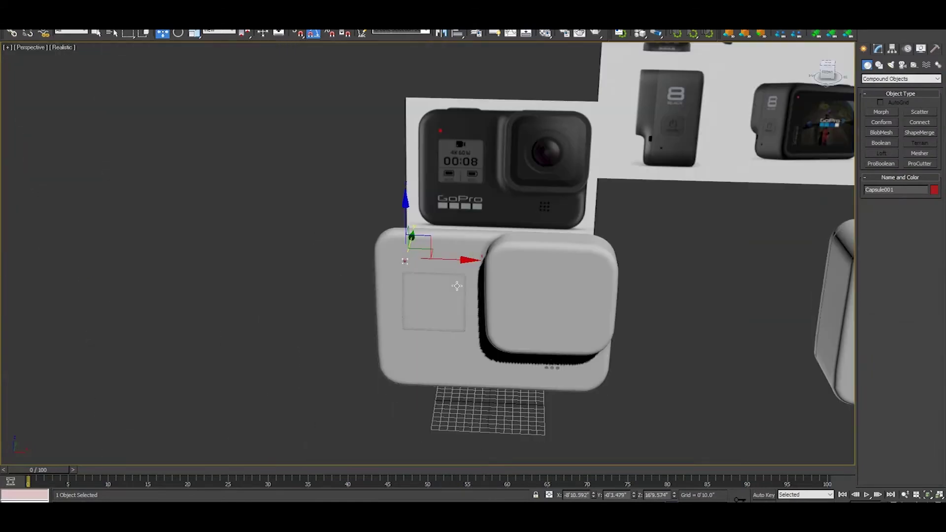
scroll(457, 286, "down", 3)
middle_click_drag(456, 286, 629, 278, "alt")
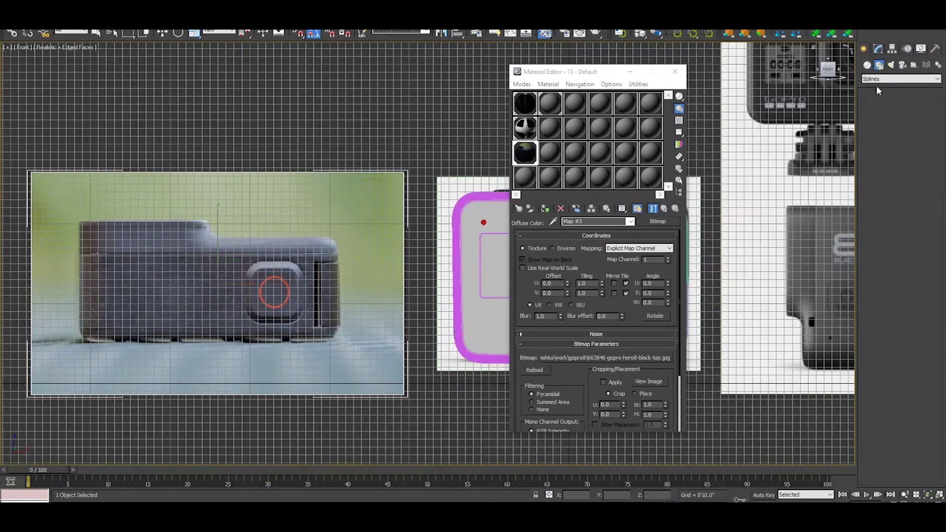
Draw a rounded rectangle for the power button and lay it flat on top of the body
left_click(882, 134)
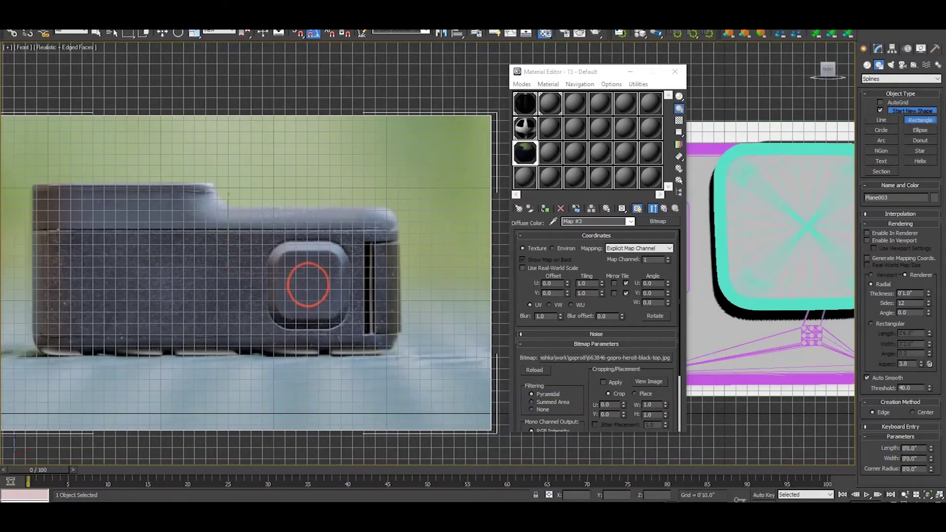
scroll(216, 266, "up", 2)
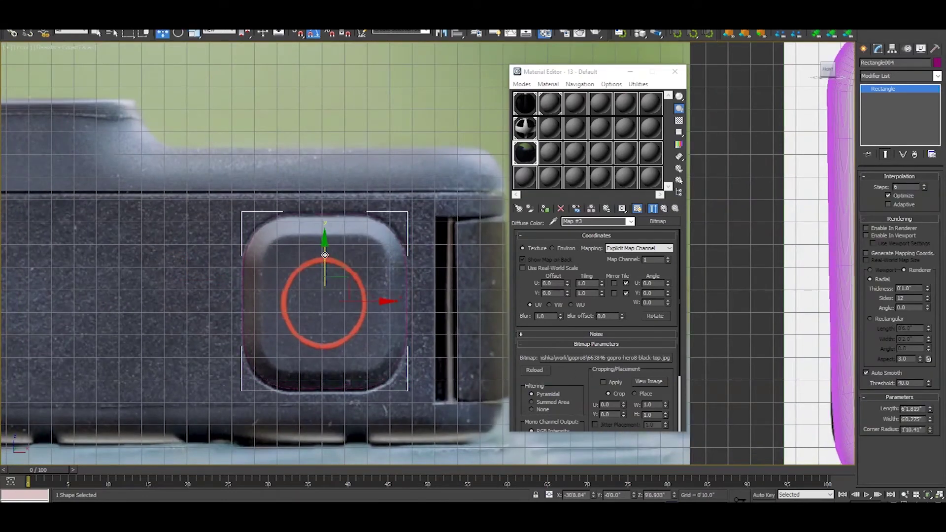
key("p")
key("e")
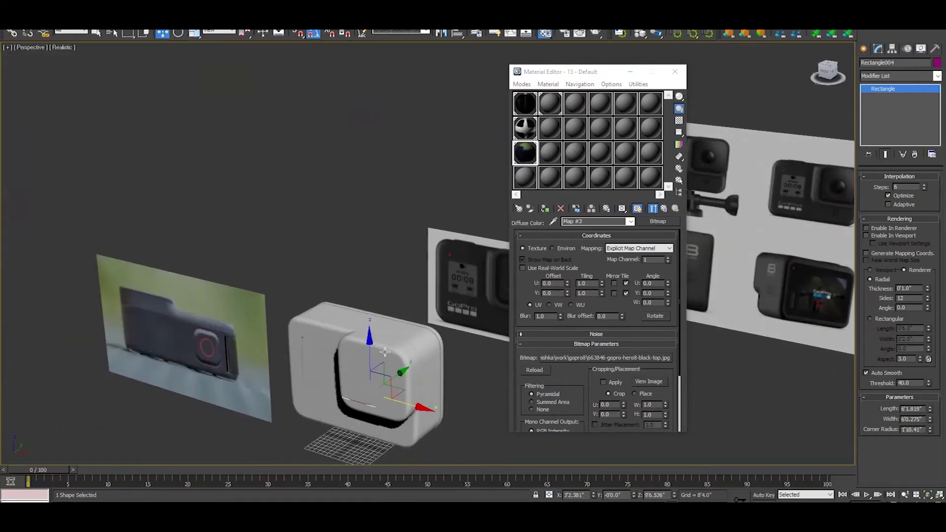
middle_click_drag(385, 352, 375, 296, "alt")
key("t")
key("m")
scroll(379, 254, "down", 5)
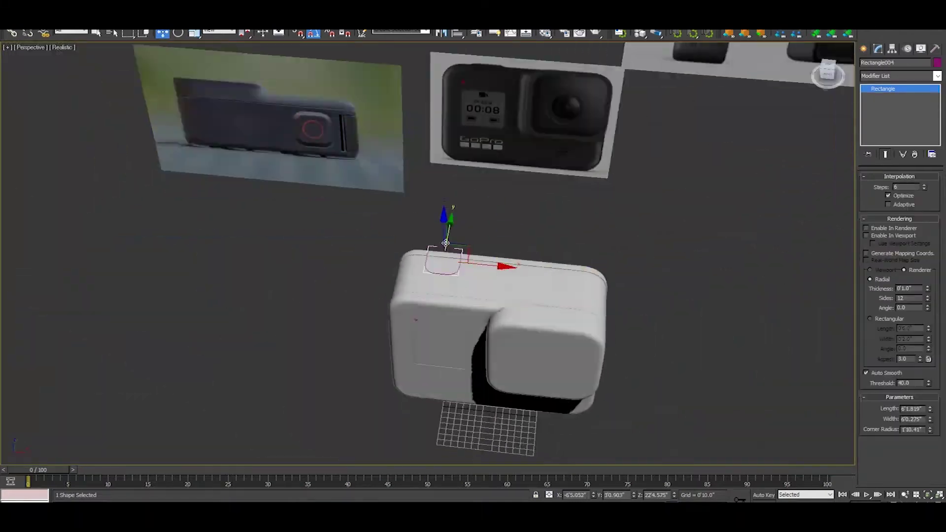
scroll(446, 243, "up", 2)
scroll(472, 266, "up", 2)
scroll(512, 296, "up", 2)
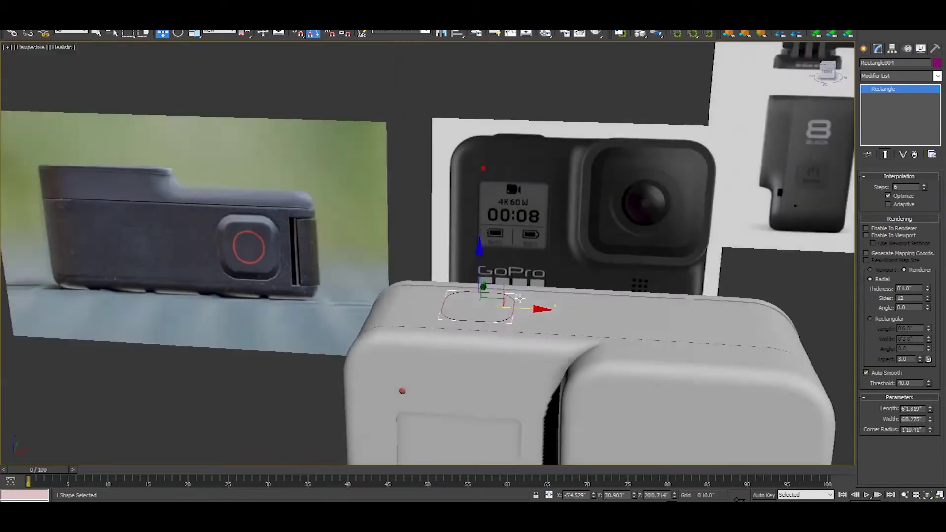
middle_click_drag(520, 298, 492, 286, "alt")
Add Extrude and Edit Poly modifiers to make the button rectangle a solid
left_click(937, 75)
left_click(887, 96)
scroll(483, 284, "up", 2)
left_click(937, 76)
left_click(892, 113)
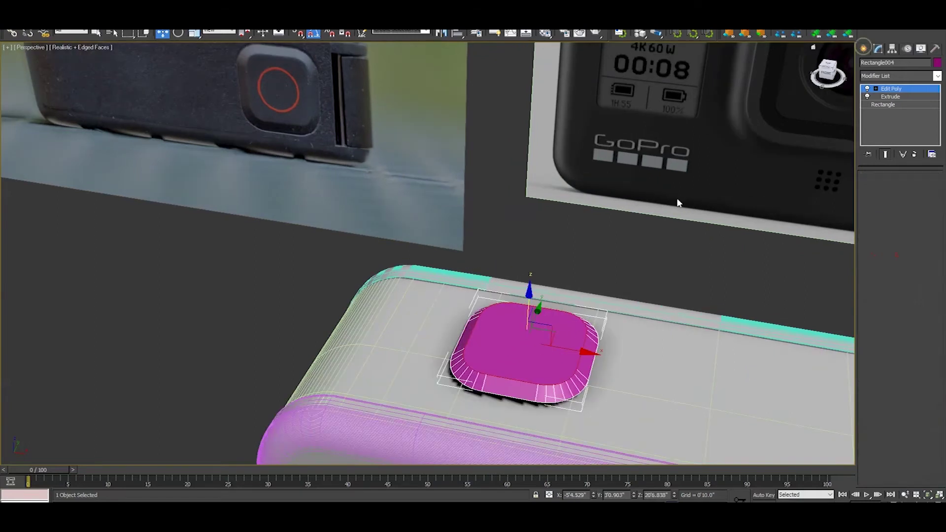
Boolean-subtract the button from the body and convert the result to Editable Poly
left_click(675, 72)
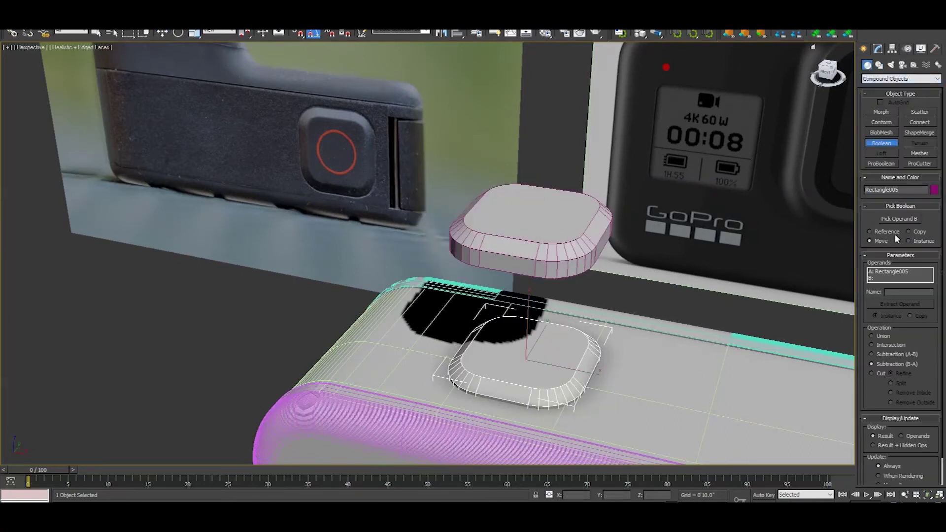
right_click(616, 375)
left_click(754, 461)
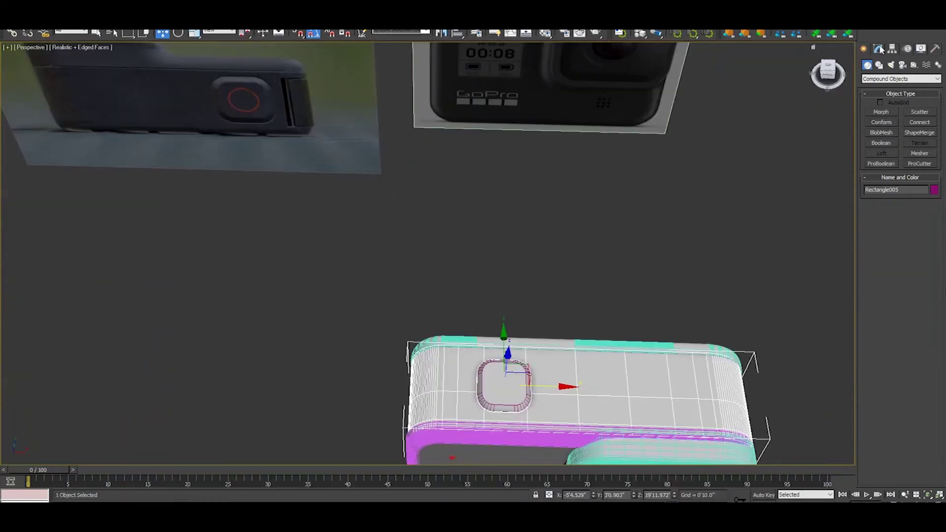
Connect new edge loops across the body's top around the button recess
left_click(879, 49)
left_click(875, 187)
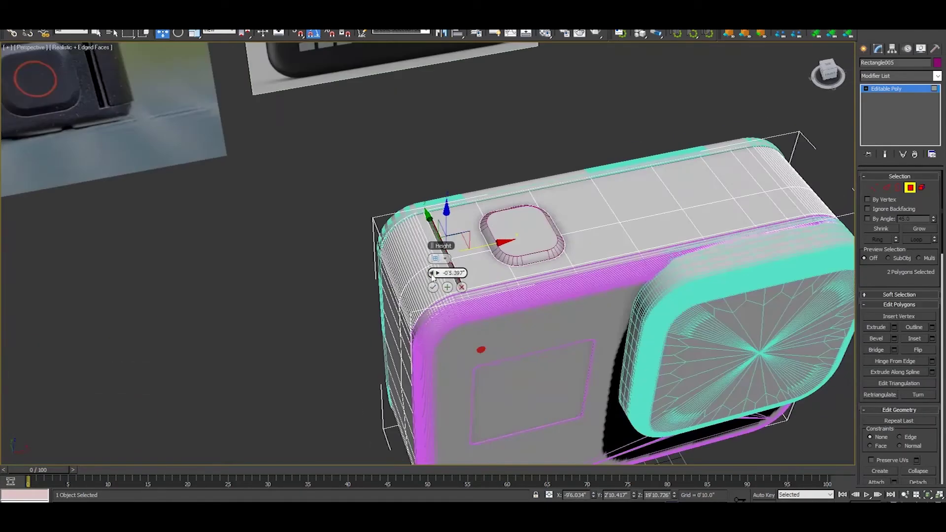
scroll(428, 275, "up", 3)
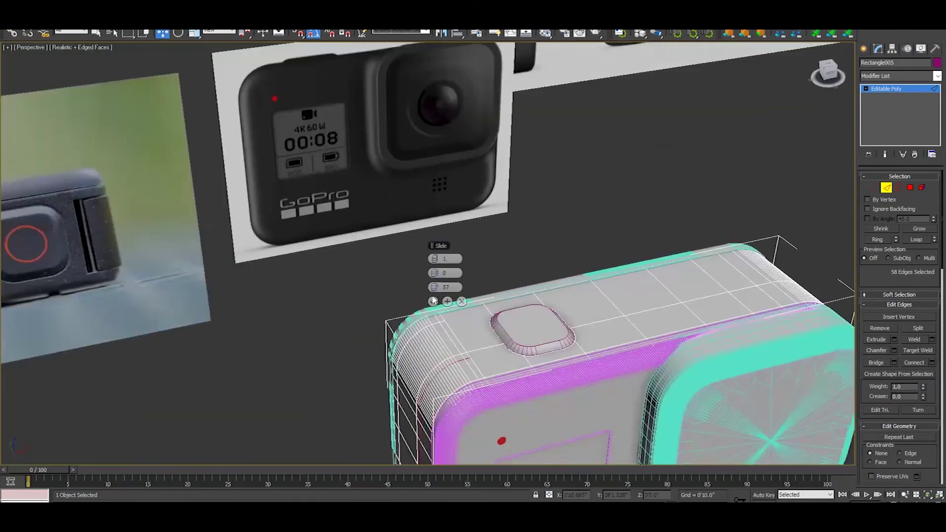
left_click(434, 301)
Select the narrow strip of faces near the body's end and extrude it inward as a slot
mouse_move(415, 369)
middle_mouse_down("alt")
mouse_move(439, 232)
mouse_move(418, 378)
middle_mouse_up("alt")
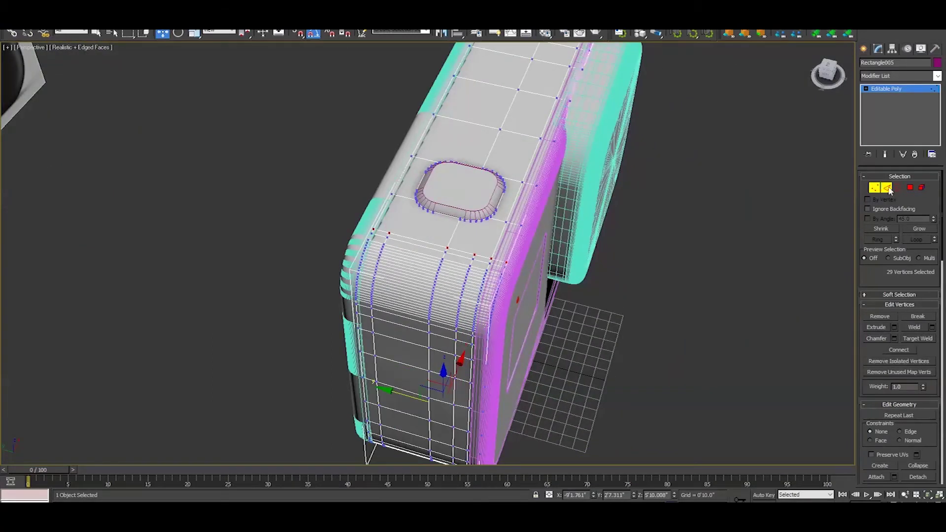
middle_click_drag(341, 356, 638, 344, "alt")
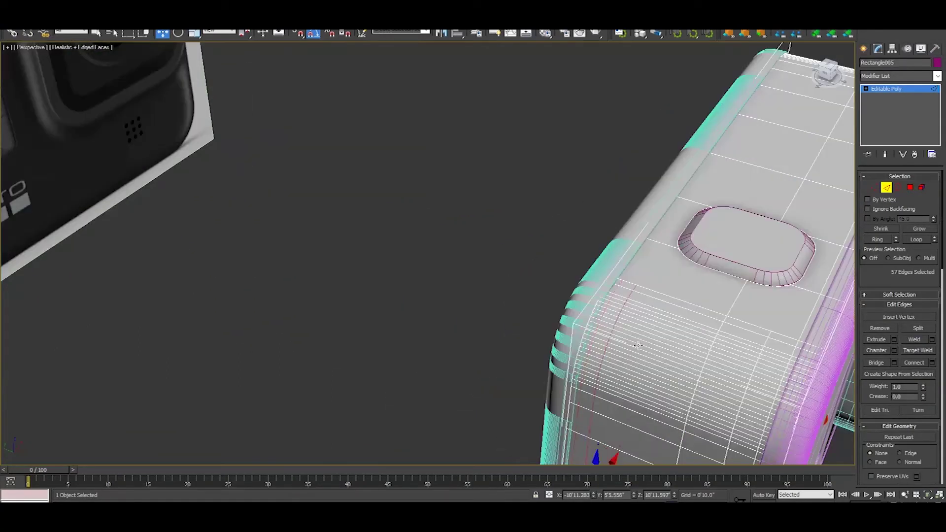
scroll(593, 403, "down", 3)
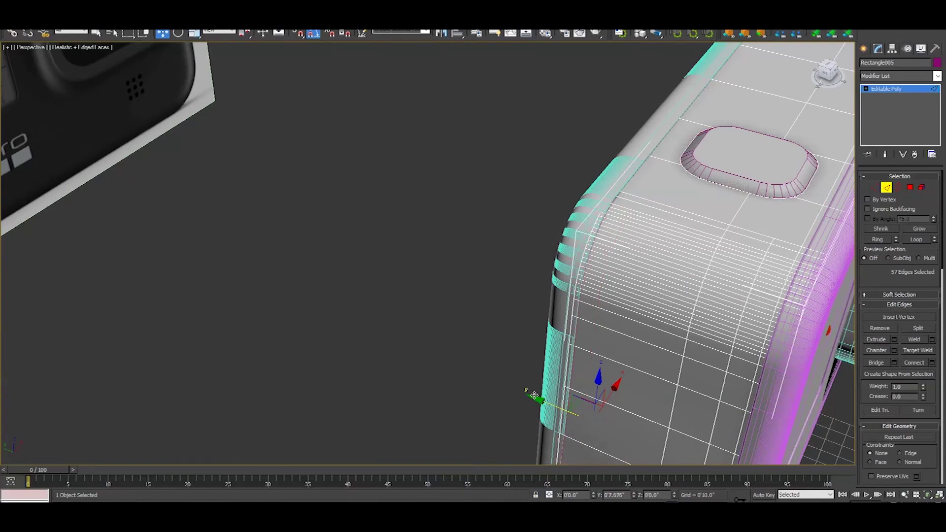
middle_click_drag(594, 403, 616, 345, "alt")
key("4")
scroll(619, 308, "up", 3)
left_click(620, 308)
middle_click_drag(620, 308, 499, 261, "alt")
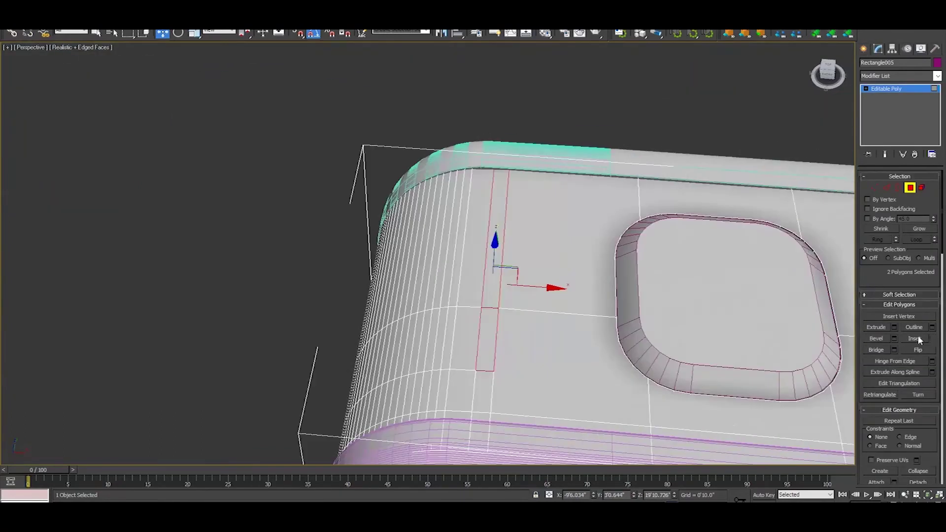
left_click(500, 261, "ctrl")
key("shift+e")
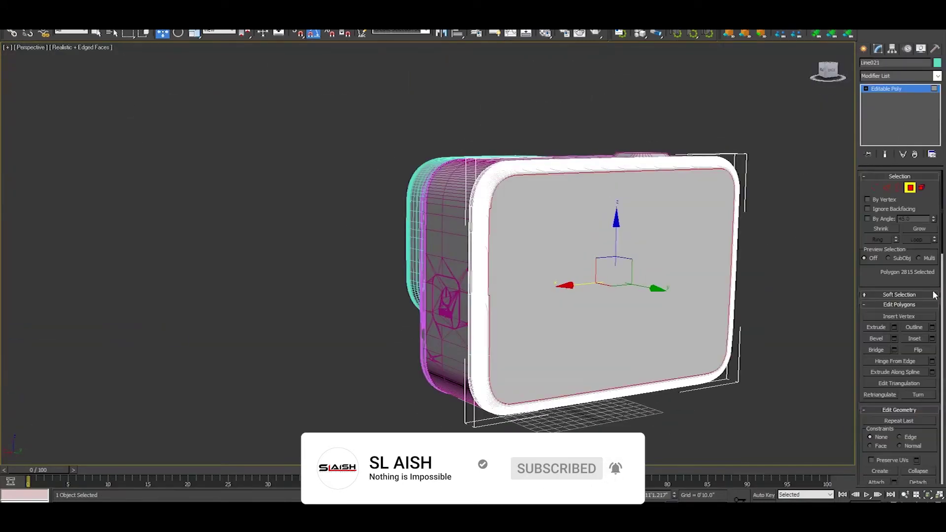
Extrude the back panel's faces outward and adjust its rounded corner vertices
left_click_drag(488, 262, 642, 289)
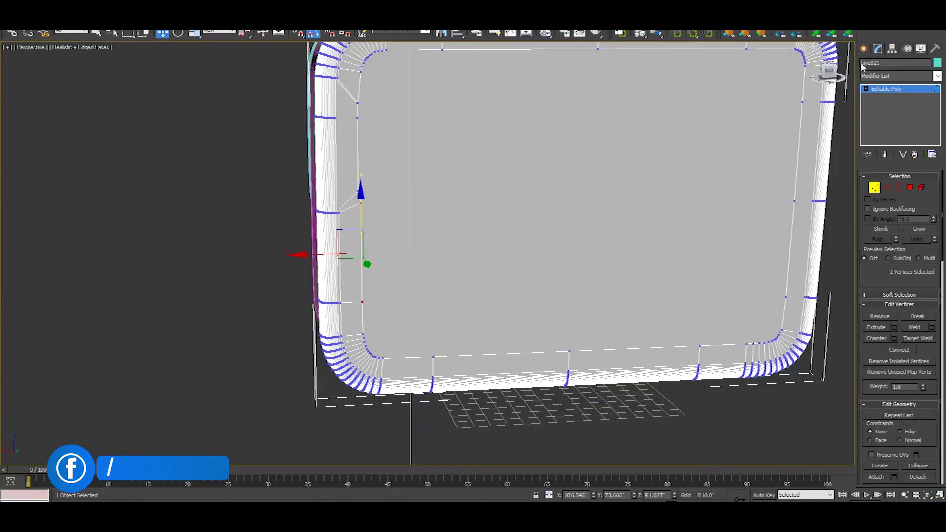
left_click_drag(303, 336, 302, 340)
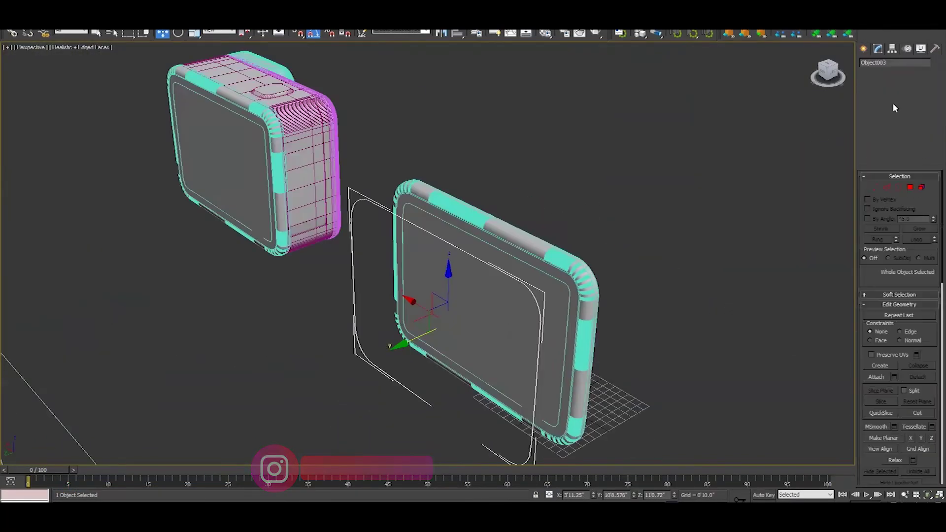
left_click(896, 75)
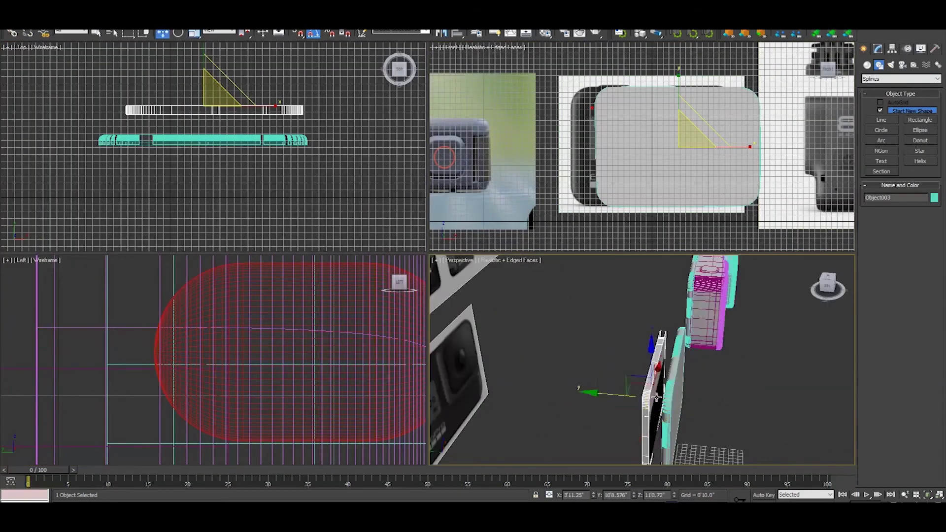
key("ctrl+shift+z")
key("alt+w")
mouse_move(498, 340)
middle_mouse_down("alt")
mouse_move(399, 279)
mouse_move(443, 261)
mouse_move(449, 249)
middle_mouse_up("alt")
key("alt+w")
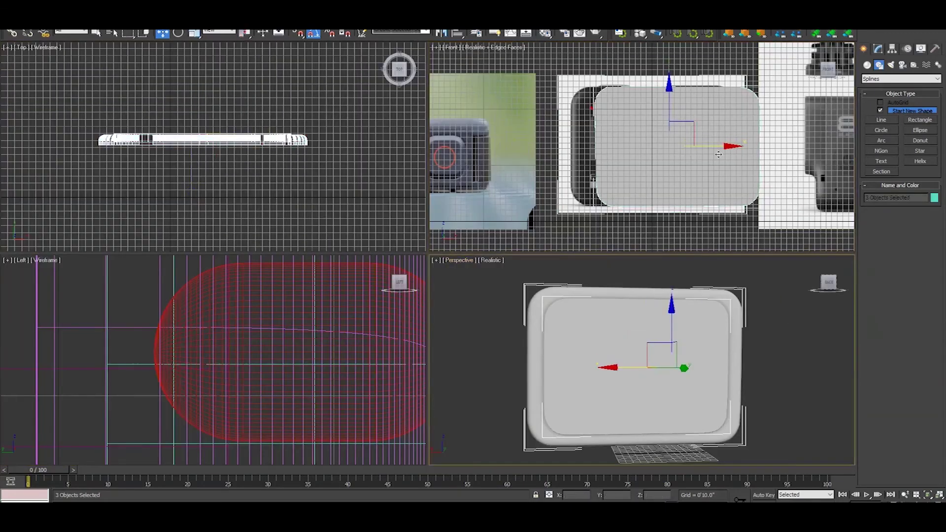
Make an offset copy of the panel as a cutter and convert the bezel to Editable Poly
left_click_drag(272, 140, 226, 153, "shift")
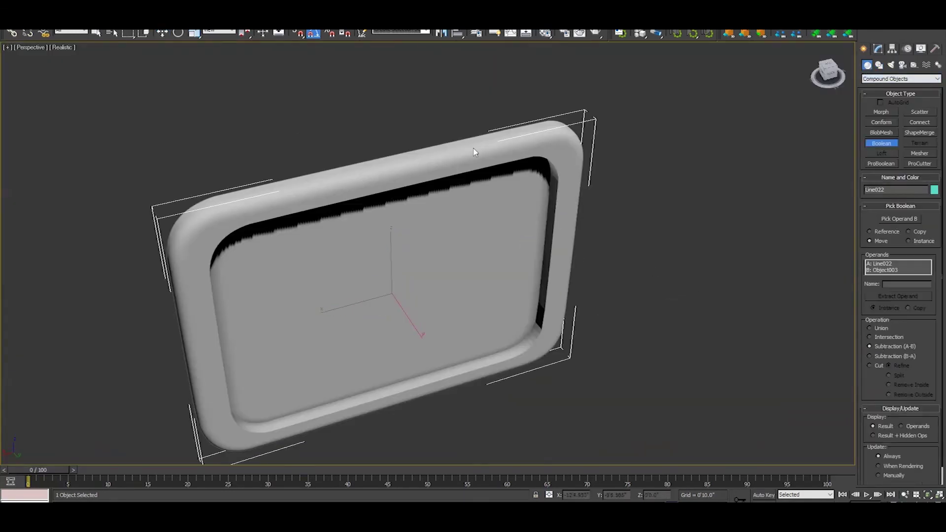
right_click(473, 152)
left_click(493, 300)
key("4")
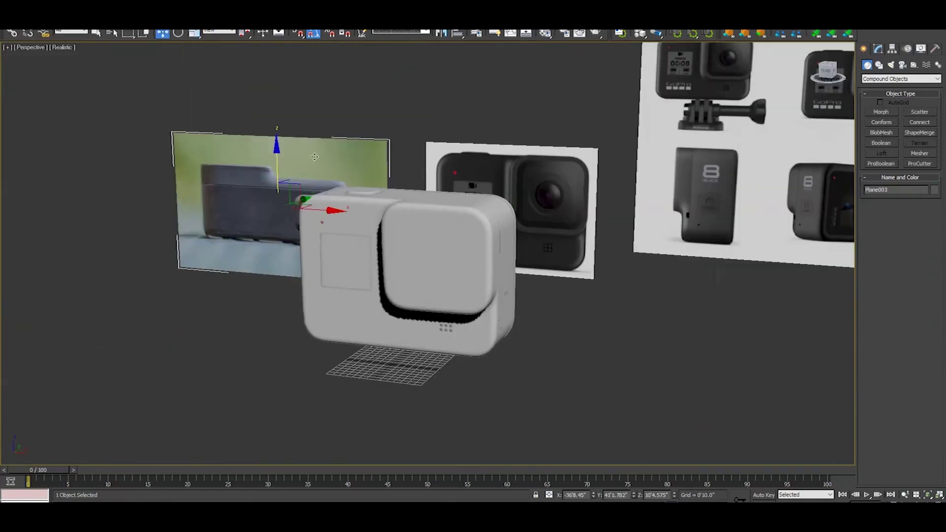
right_click(739, 162)
left_click(751, 106)
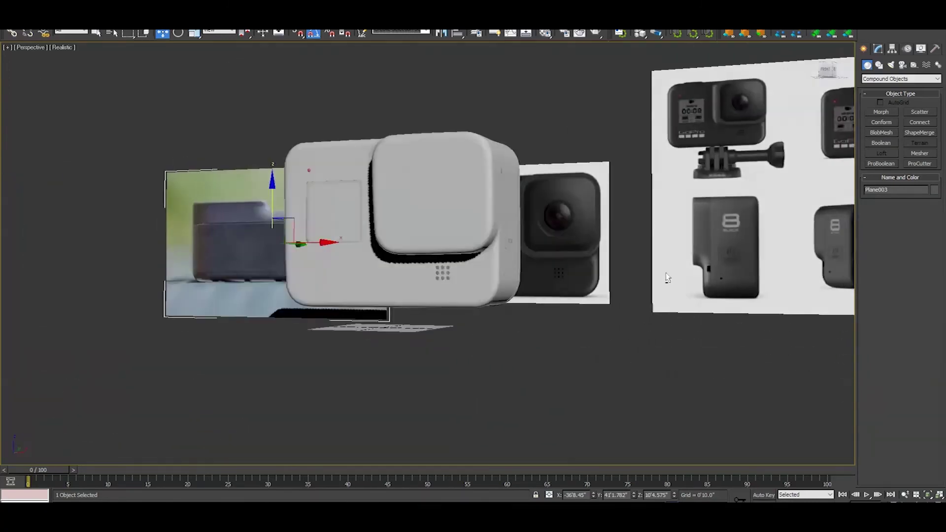
middle_click_drag(483, 300, 613, 343)
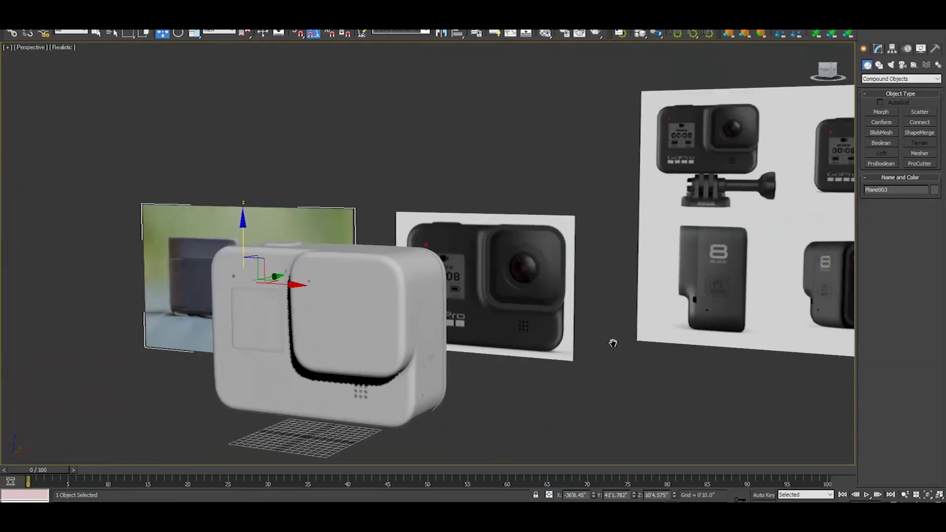
middle_click_drag(492, 276, 452, 313, "alt")
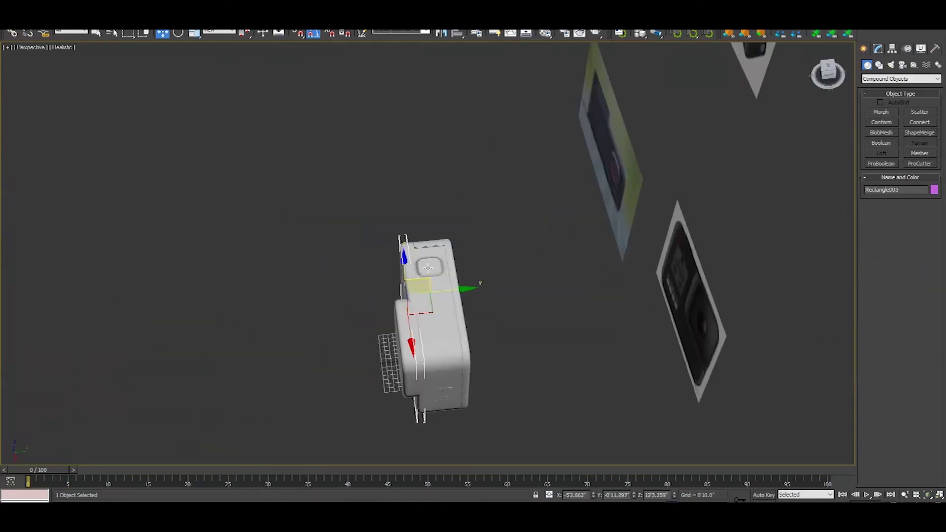